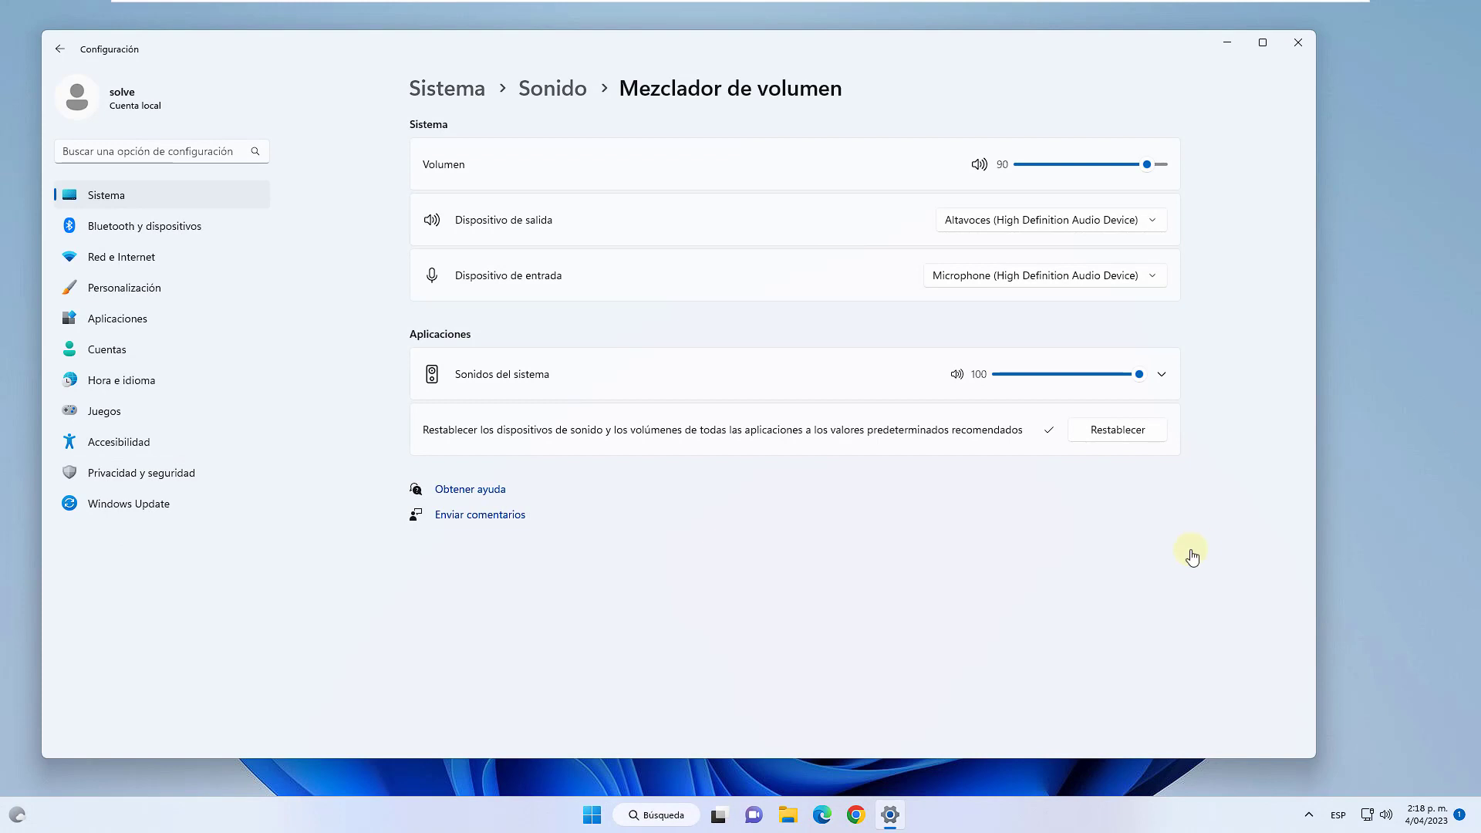
Close the Settings window after the sound devices and app volumes are reset.
key(alt+F4)
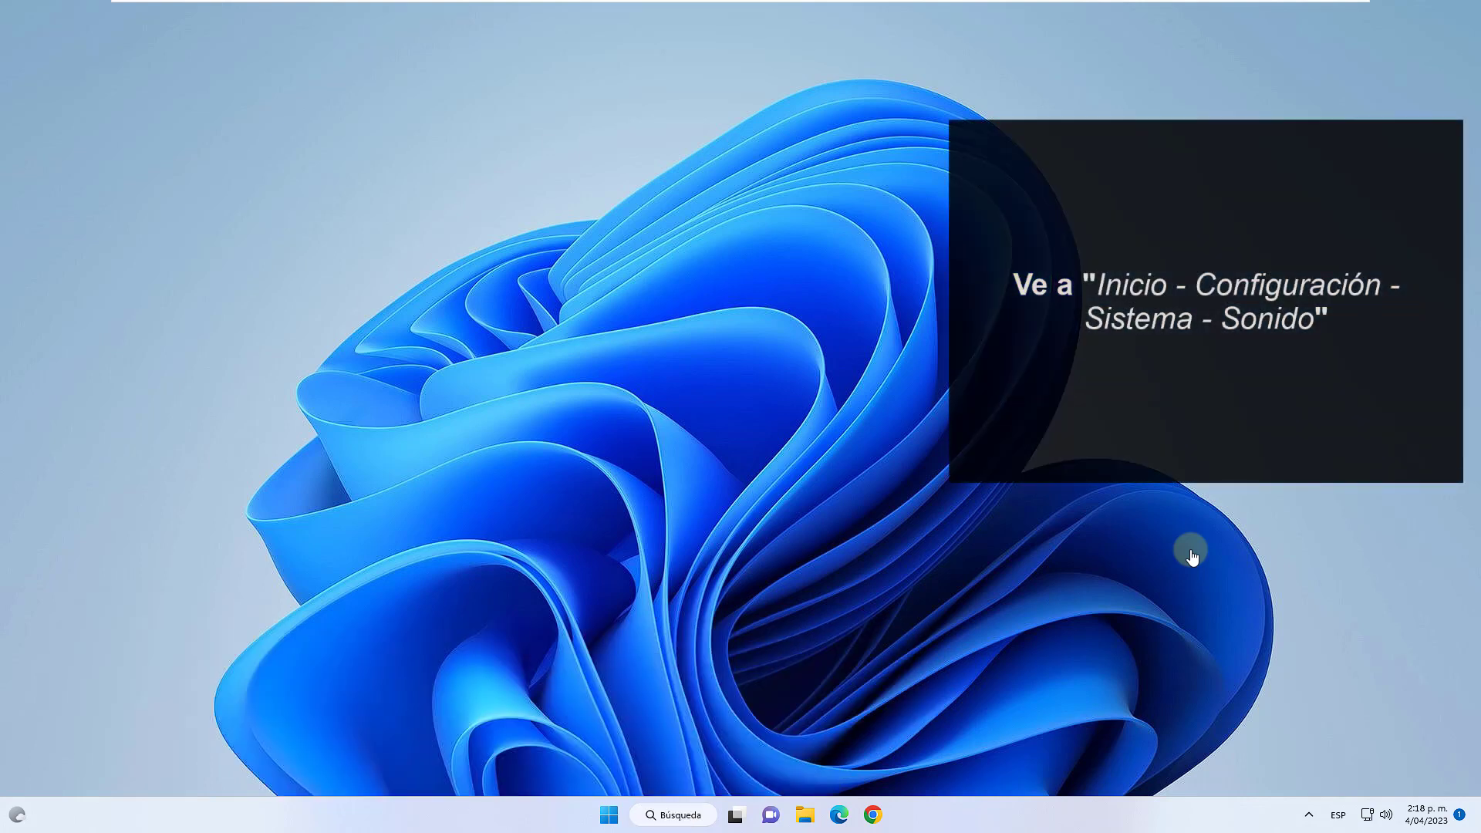
Go to Settings > System > Sound and scroll down to Más opciones de configuración de sonido.
click(609, 814)
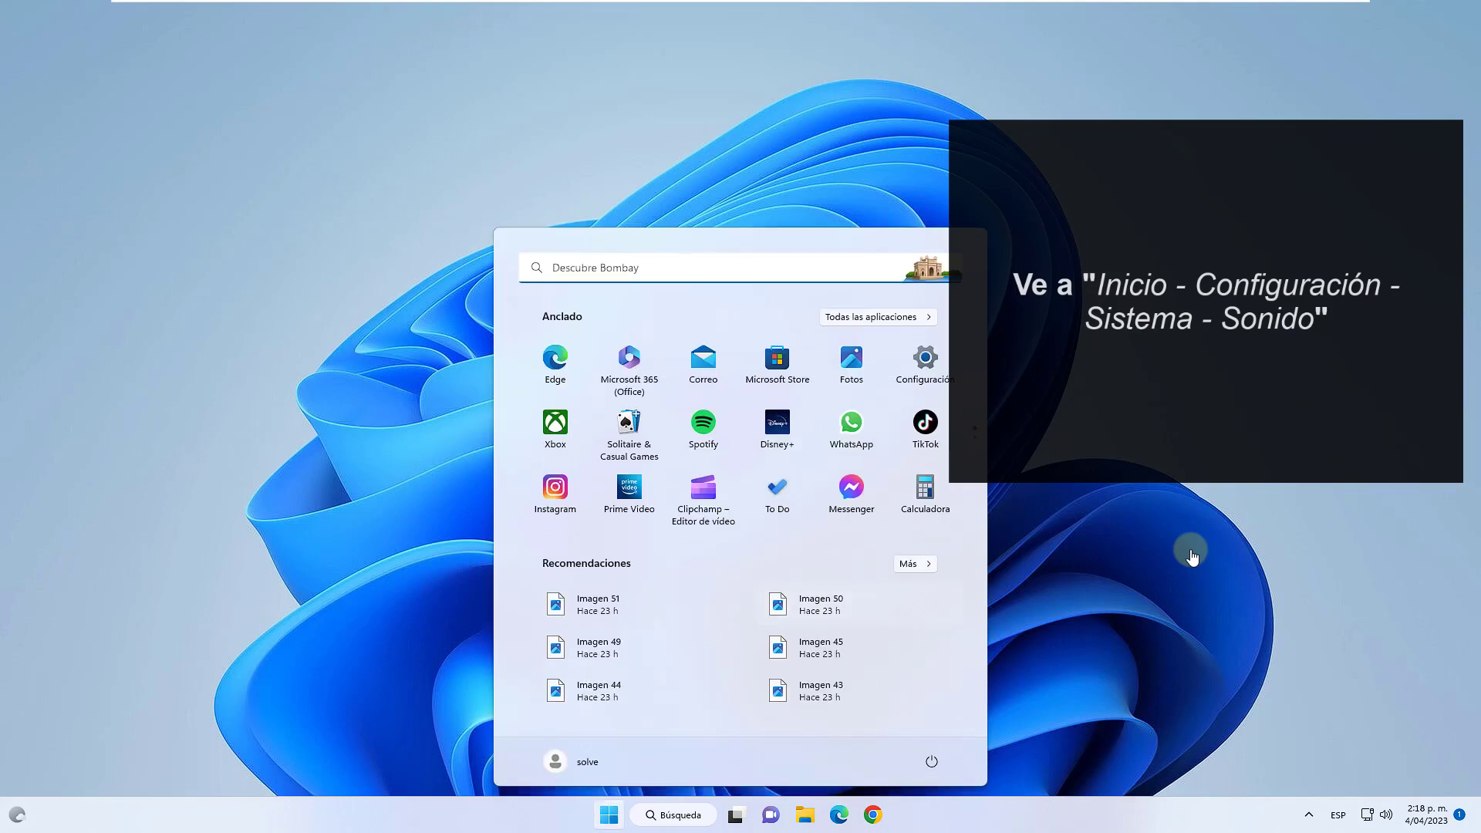
click(923, 370)
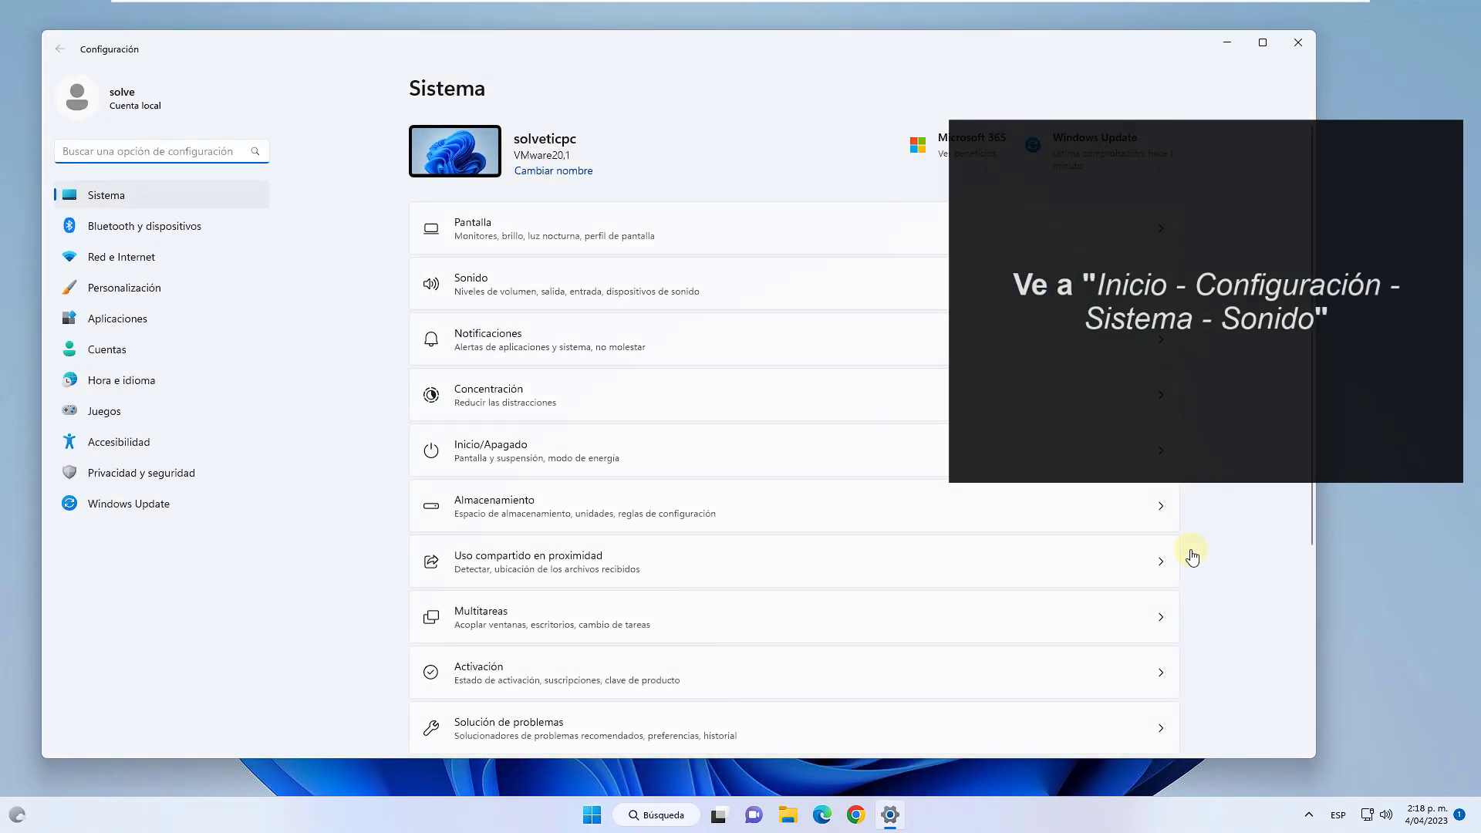
click(582, 297)
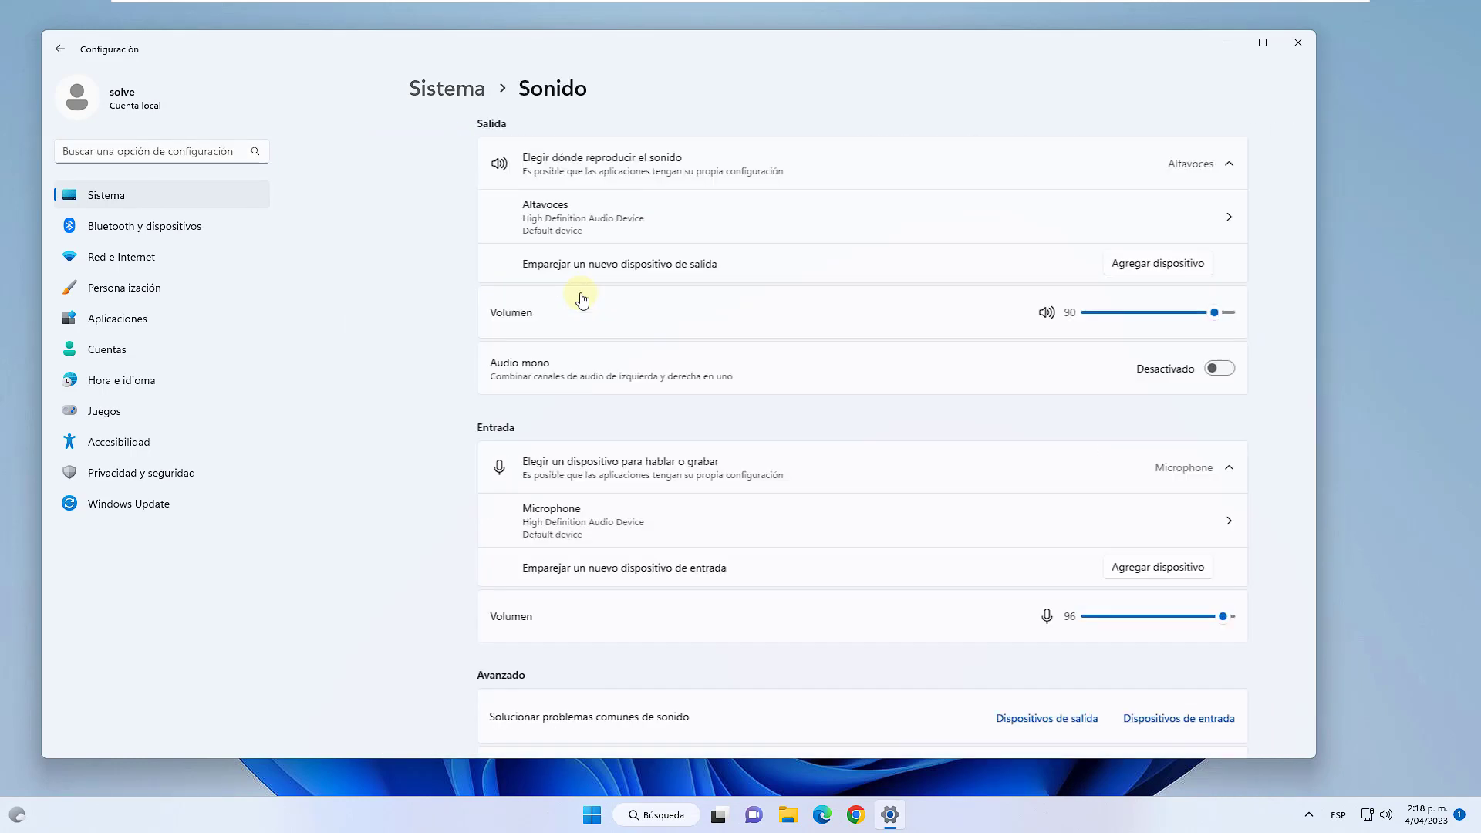
scroll(583, 299, down, 3)
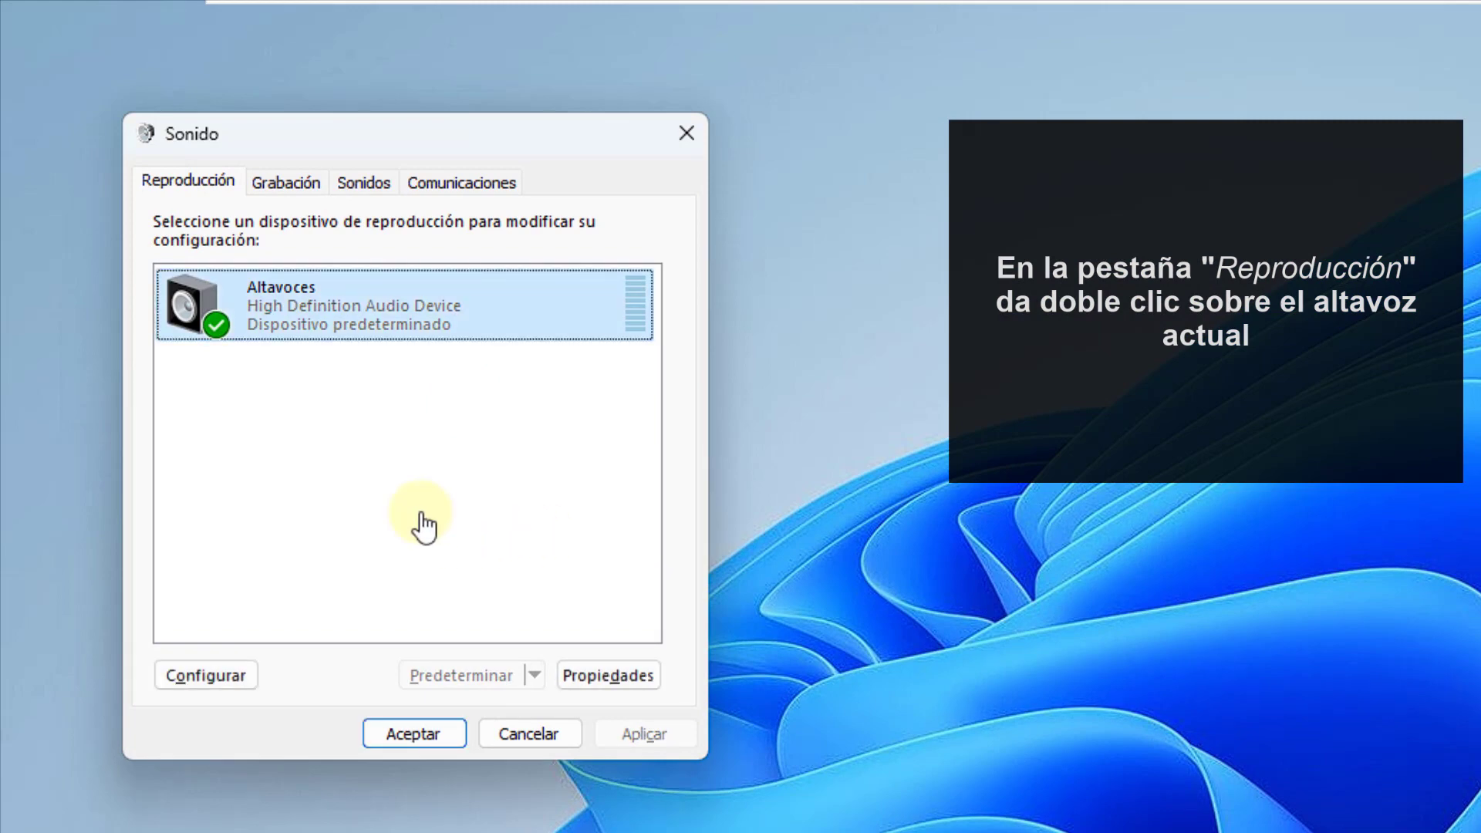
Restore the Altavoces advanced options to defaults, apply them, and close the Sound dialogs.
key(alt+d)
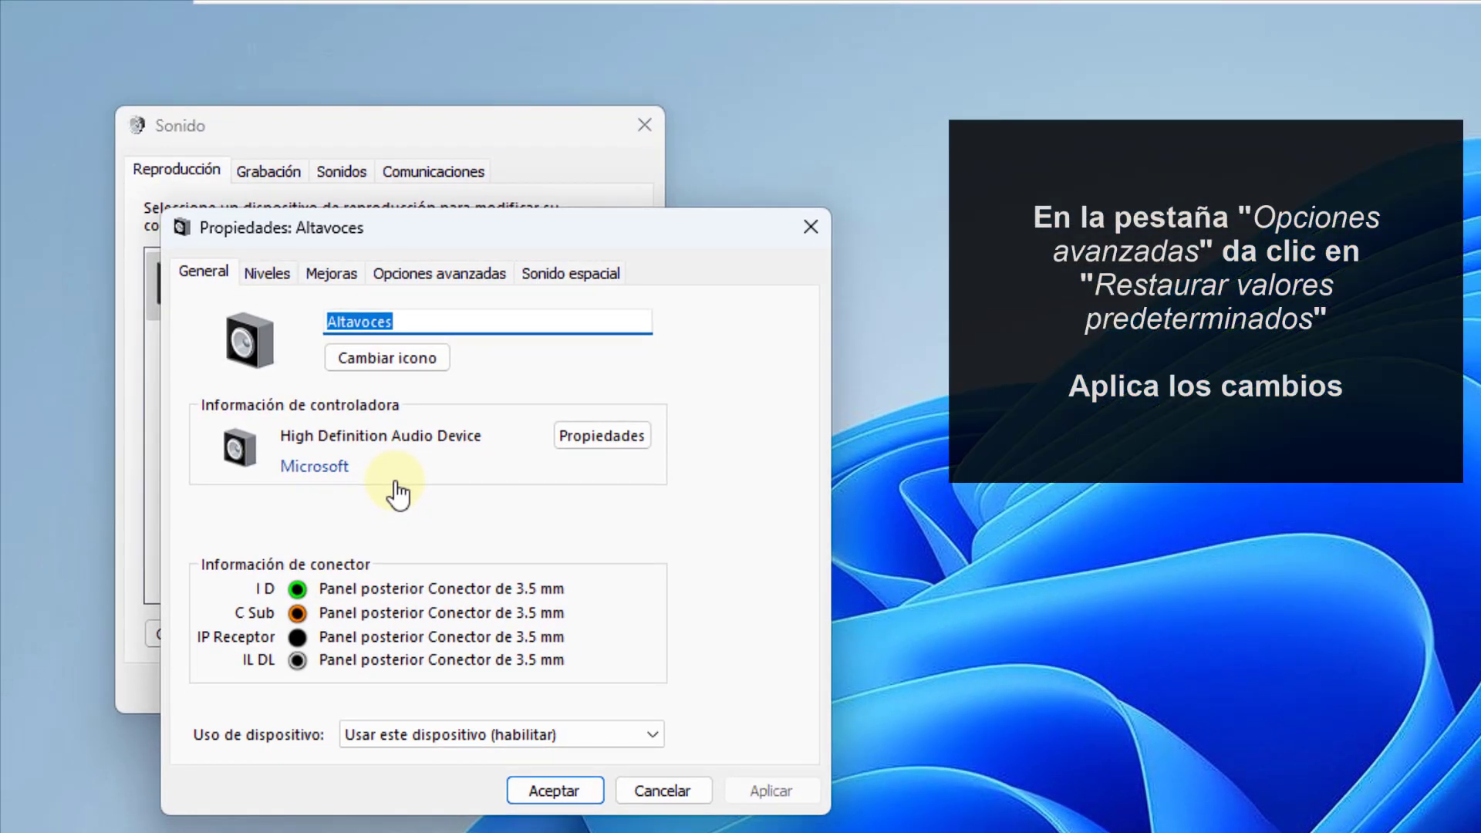
click(515, 249)
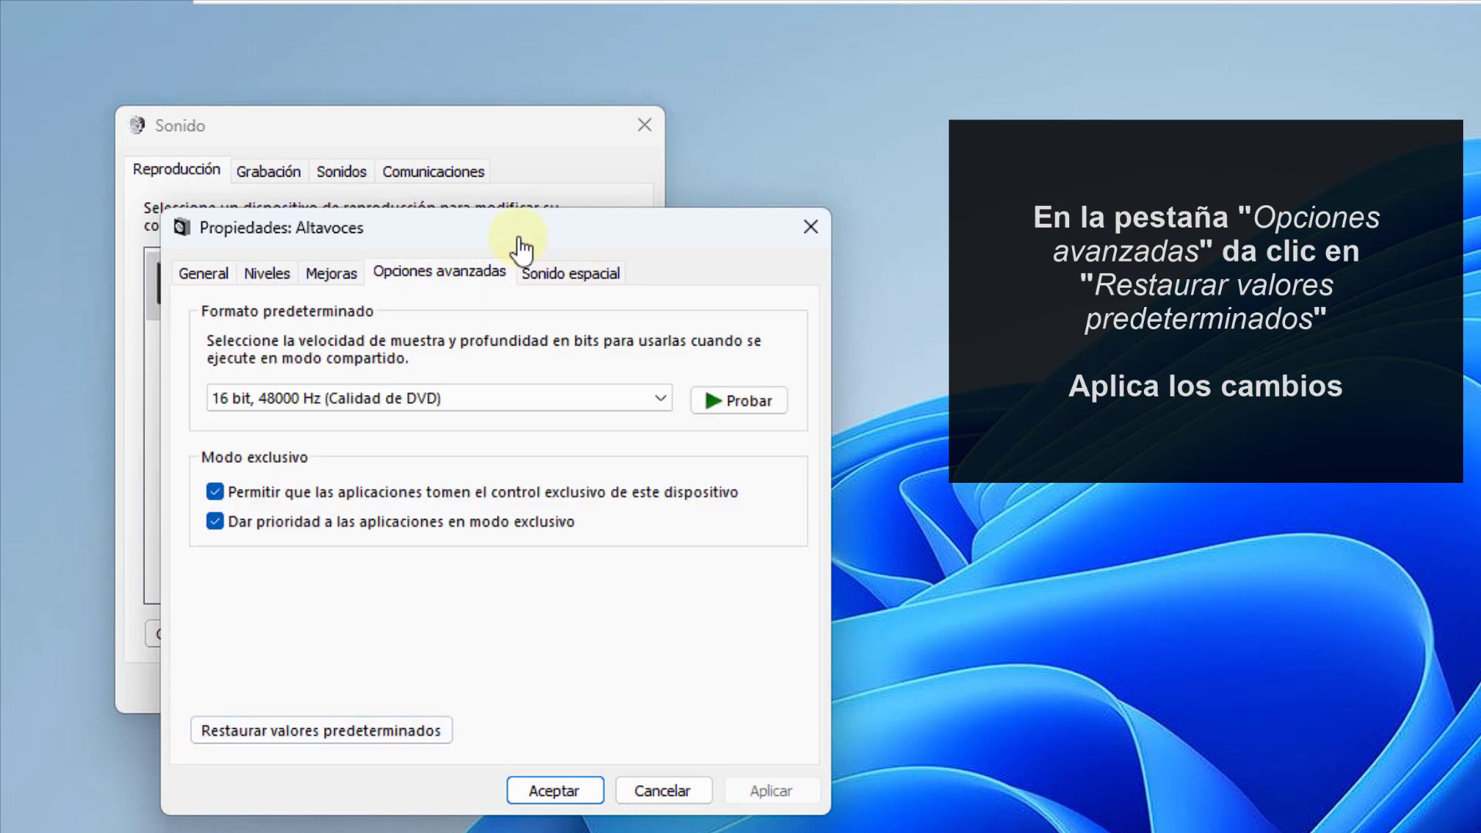
key(Tab)
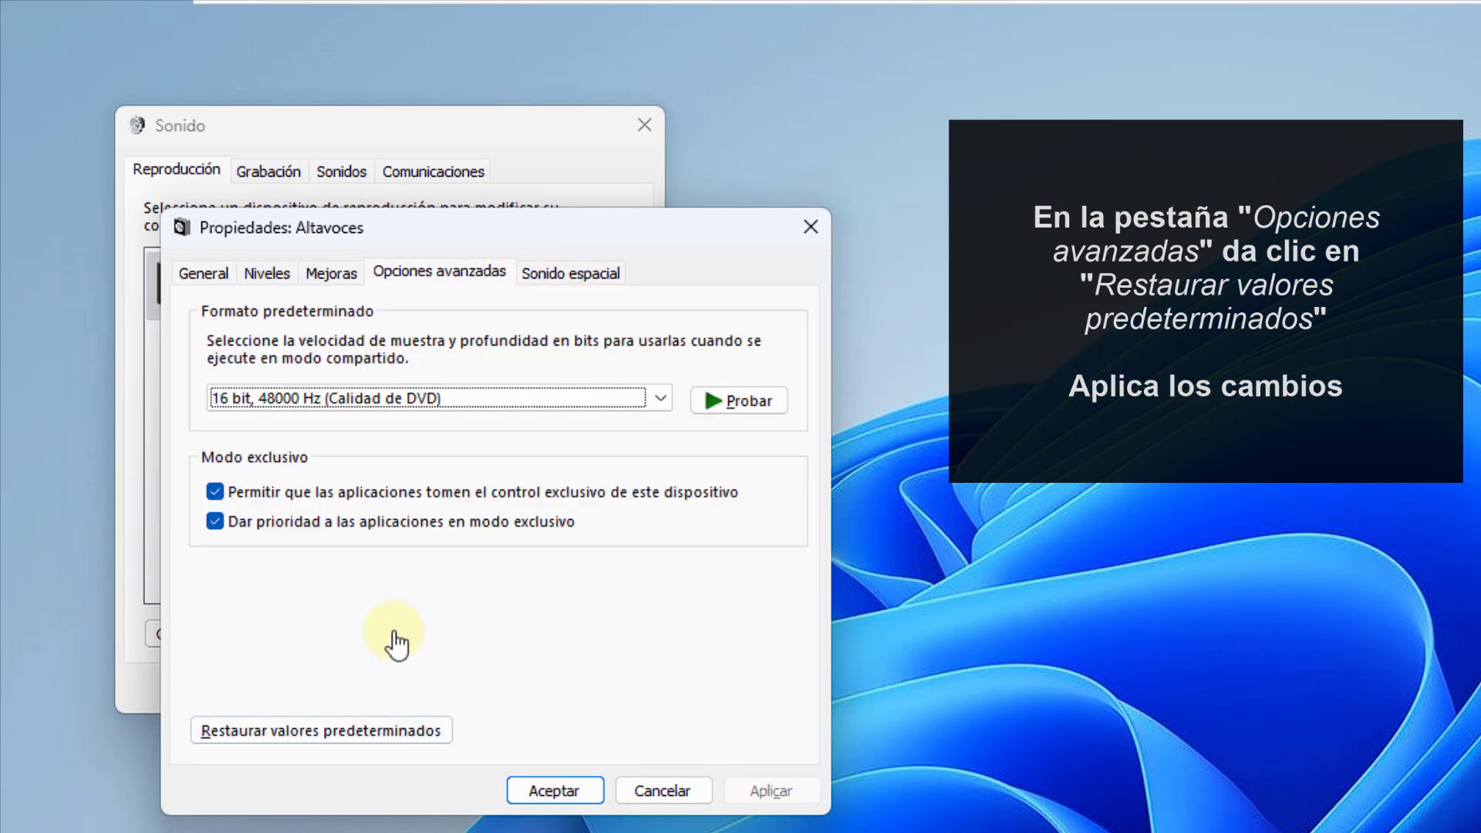
key(alt+r)
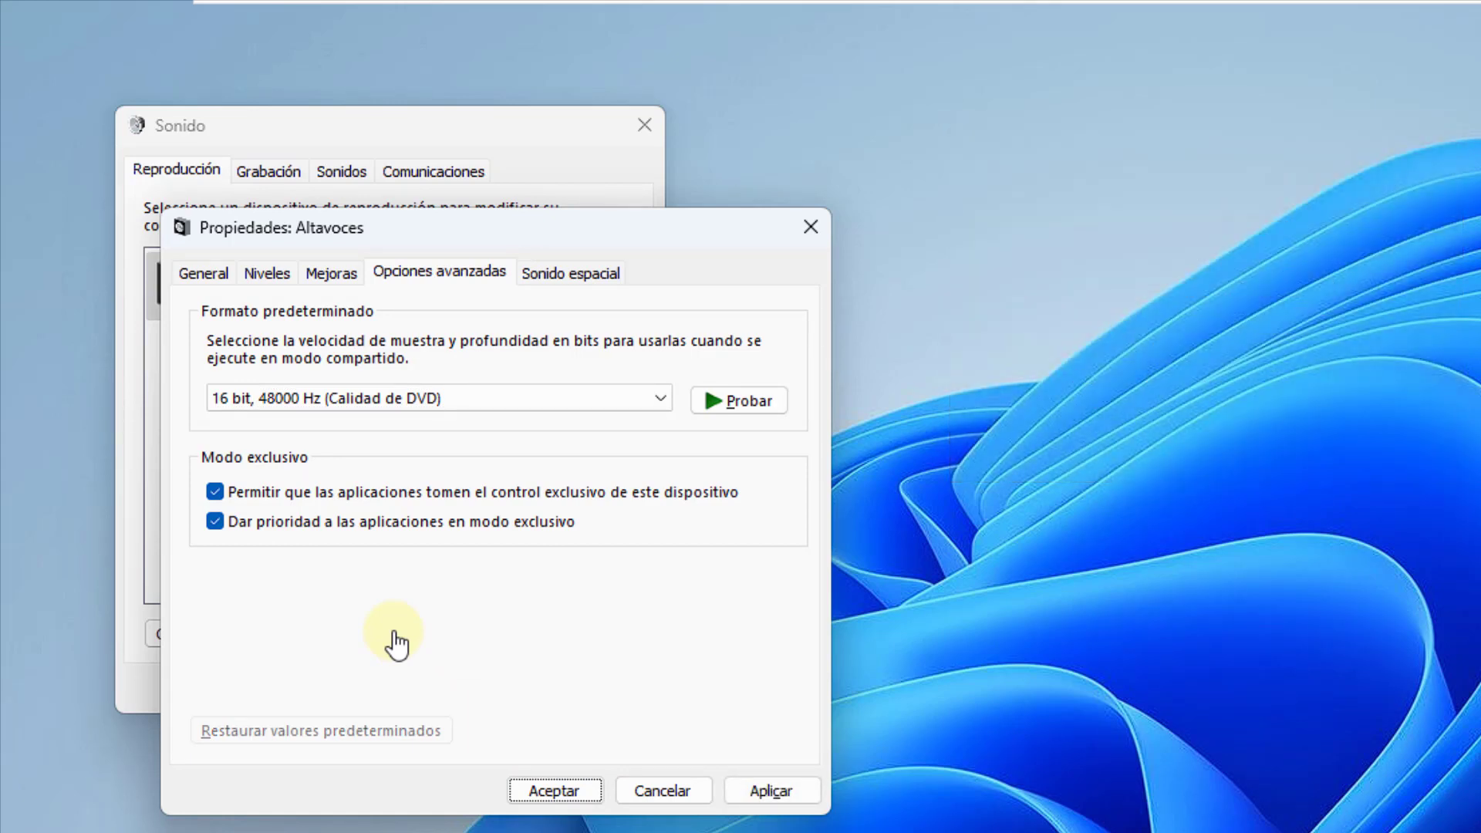
key(alt+c)
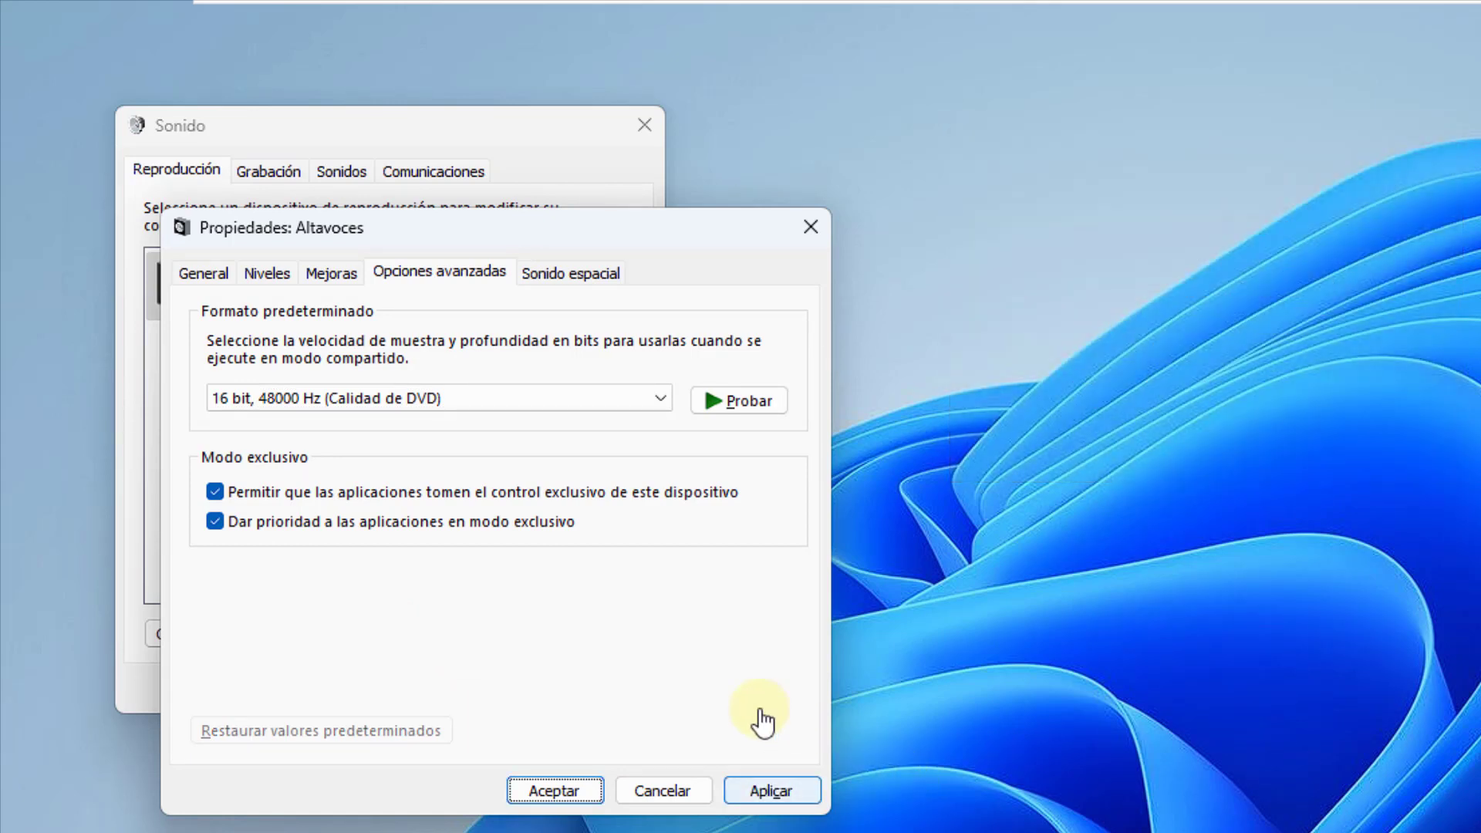
key(Return)
key(Return)
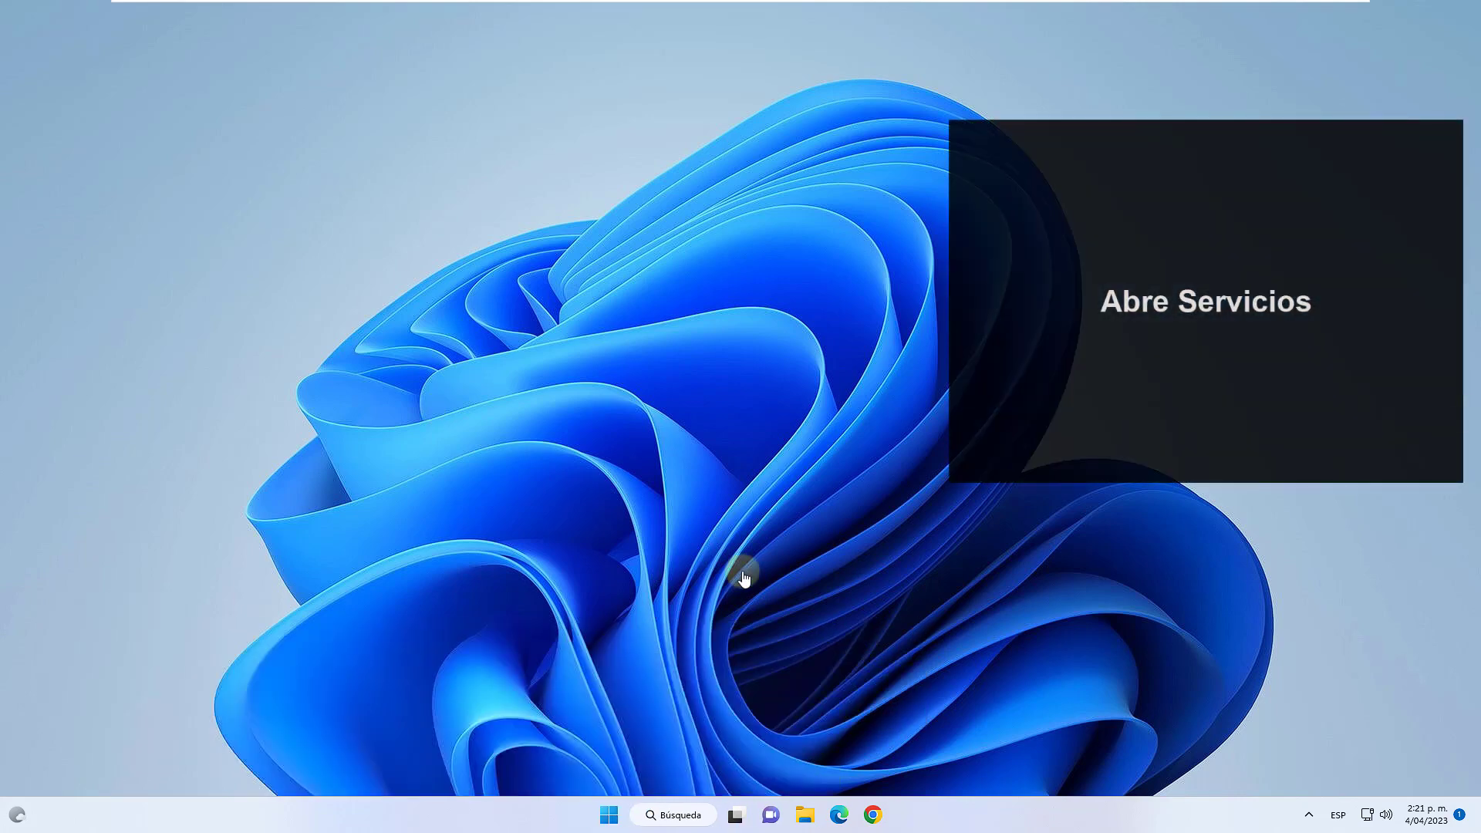
Search 'servicio' to open Services and restart the Audio de Windows service.
key(super)
text(servicio)
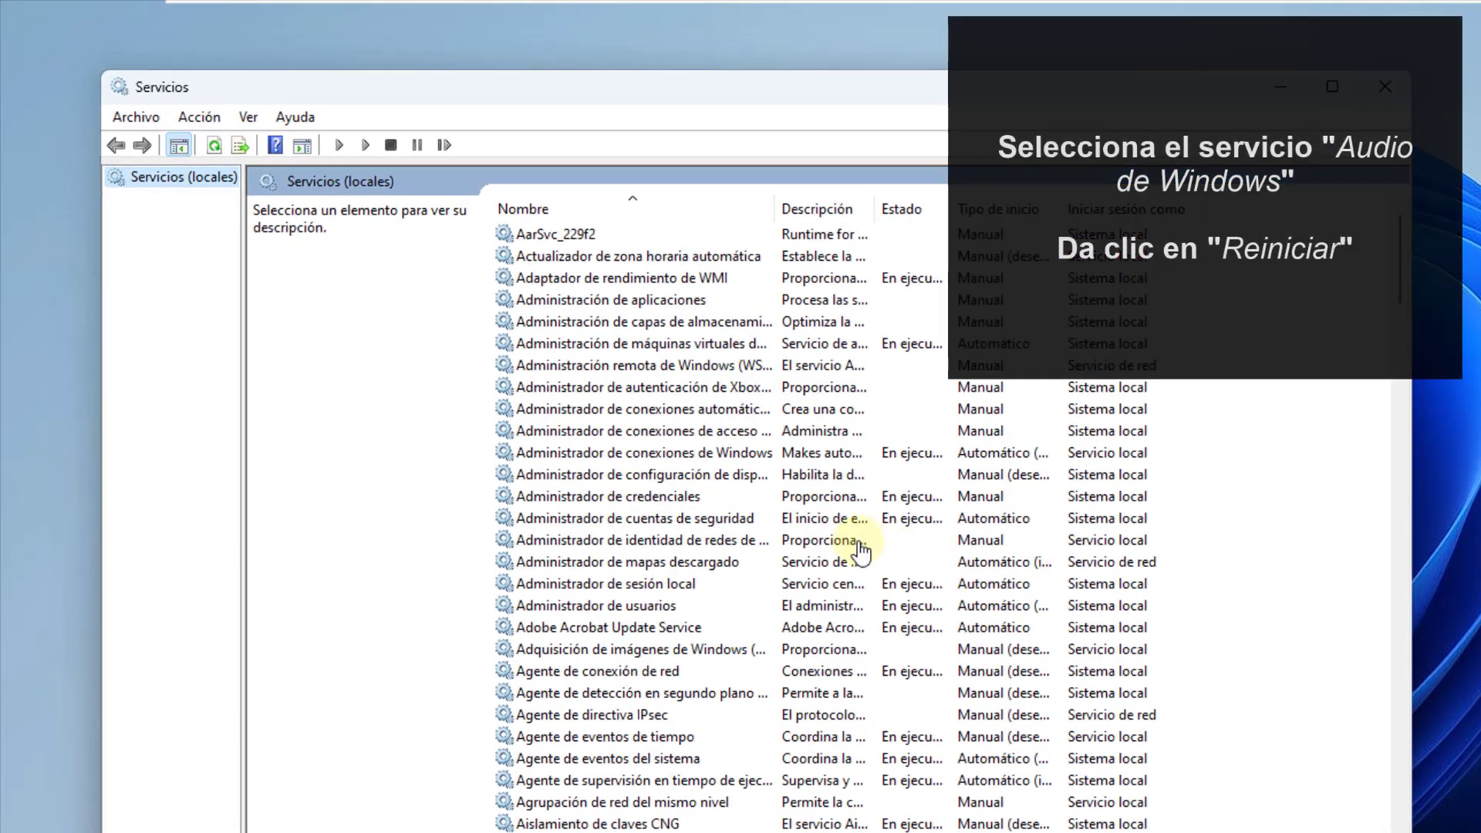
scroll(861, 552, down, 5)
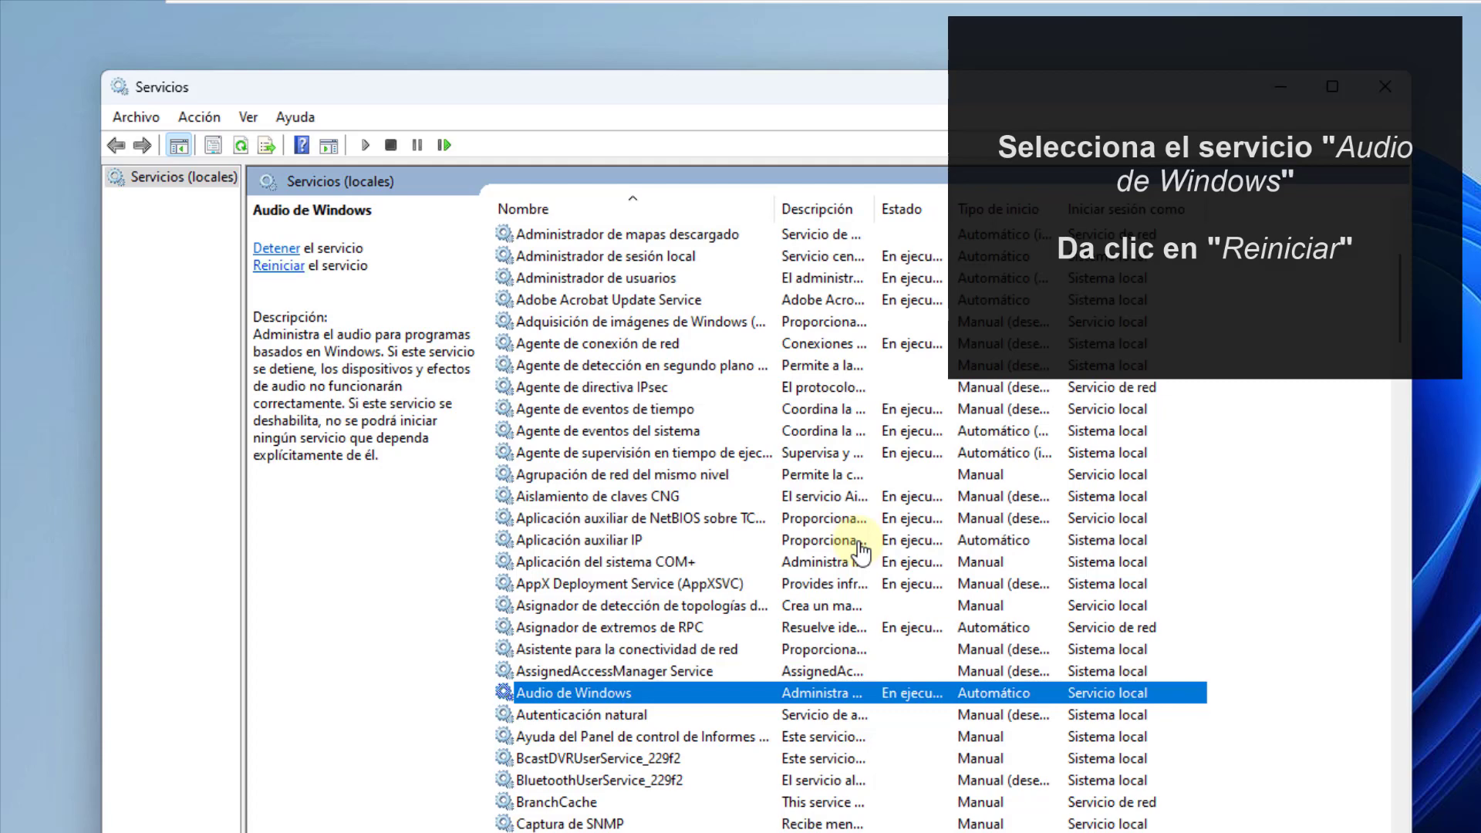
click(278, 266)
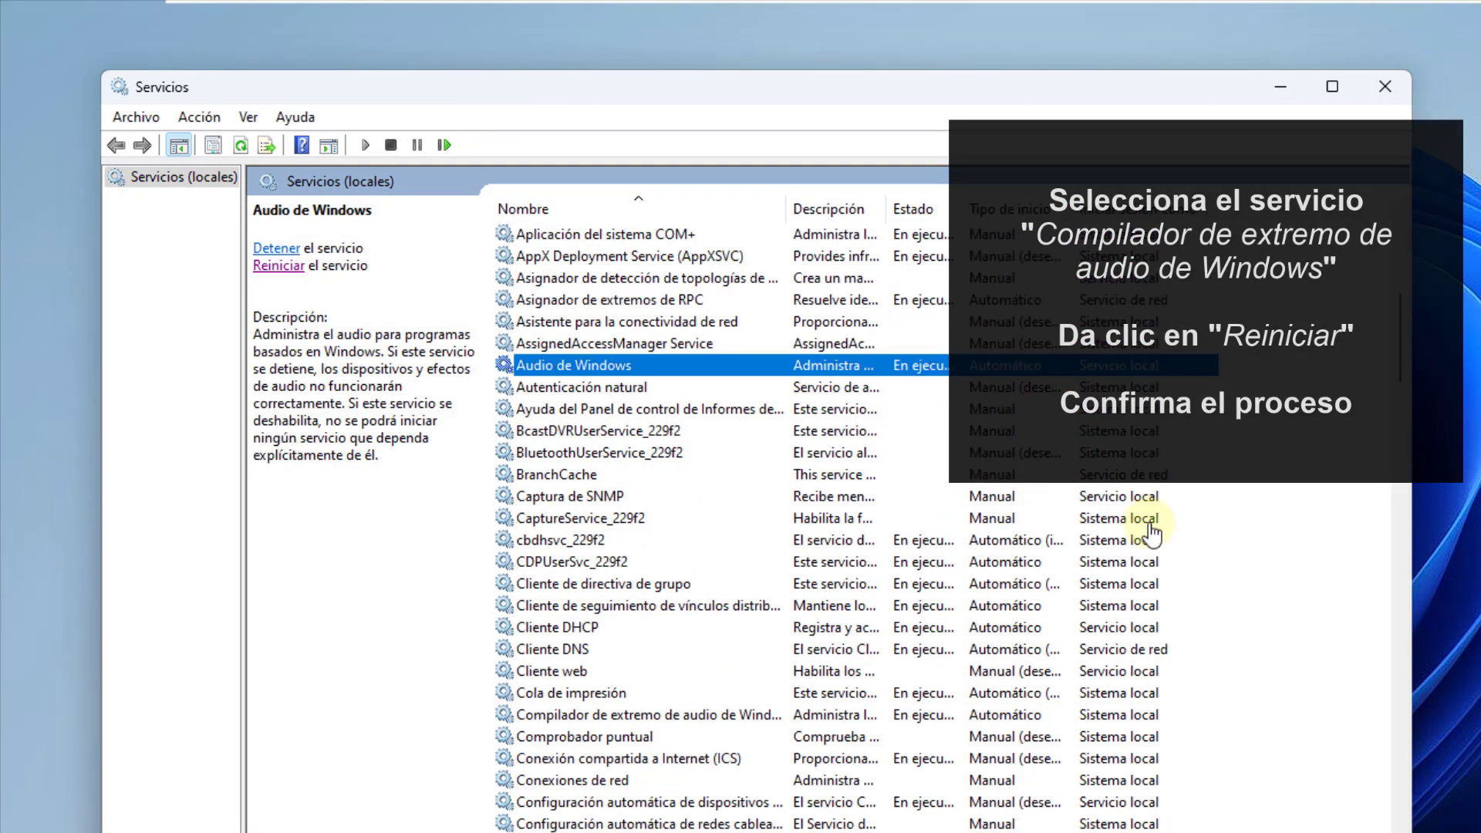
Restart Compilador de extremo de audio de Windows with its dependent Audio de Windows, then close Services.
click(647, 715)
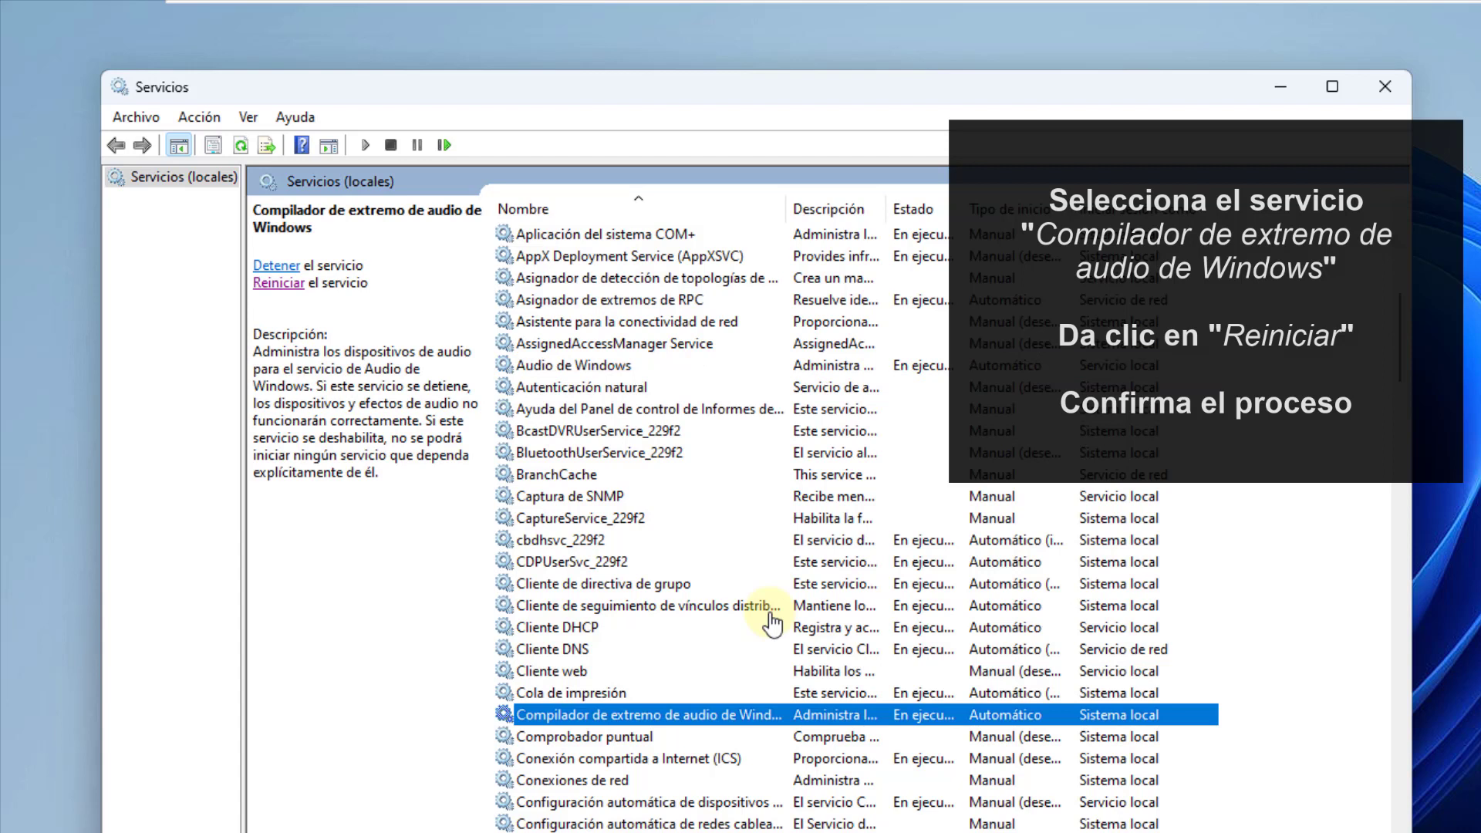
drag(785, 209, 863, 209)
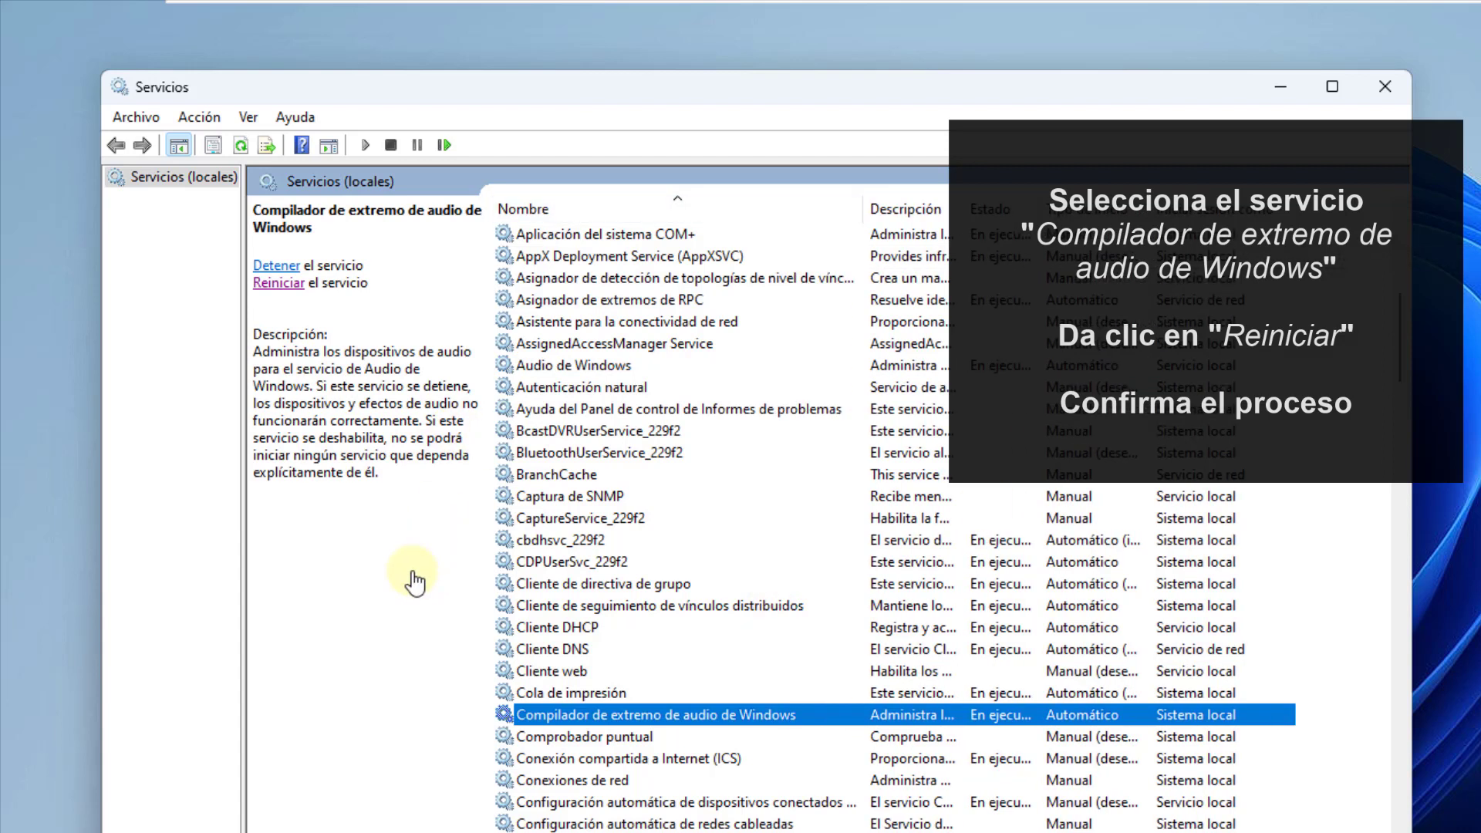
click(278, 283)
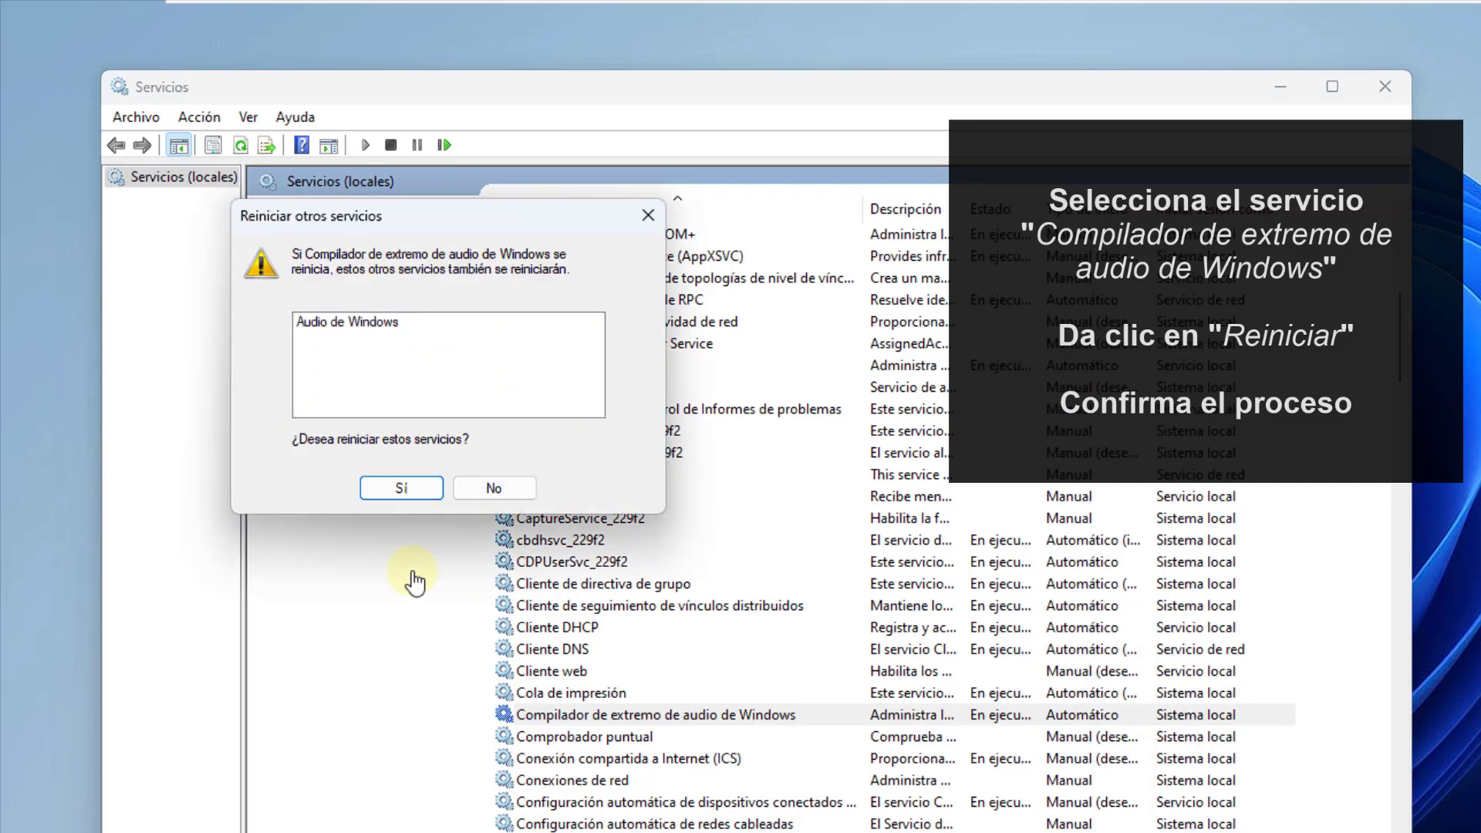
click(348, 323)
key(Return)
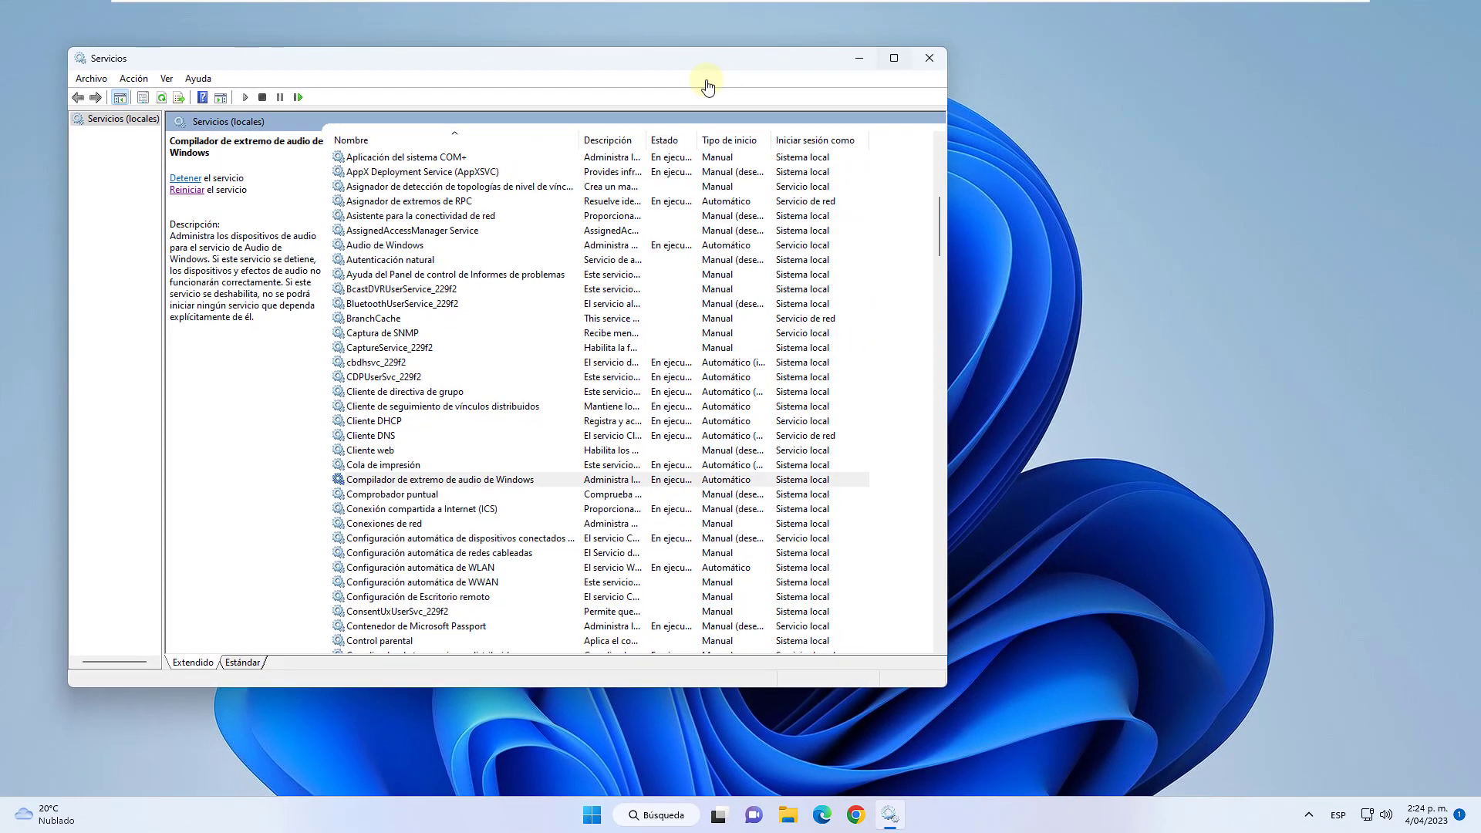
key(alt+F4)
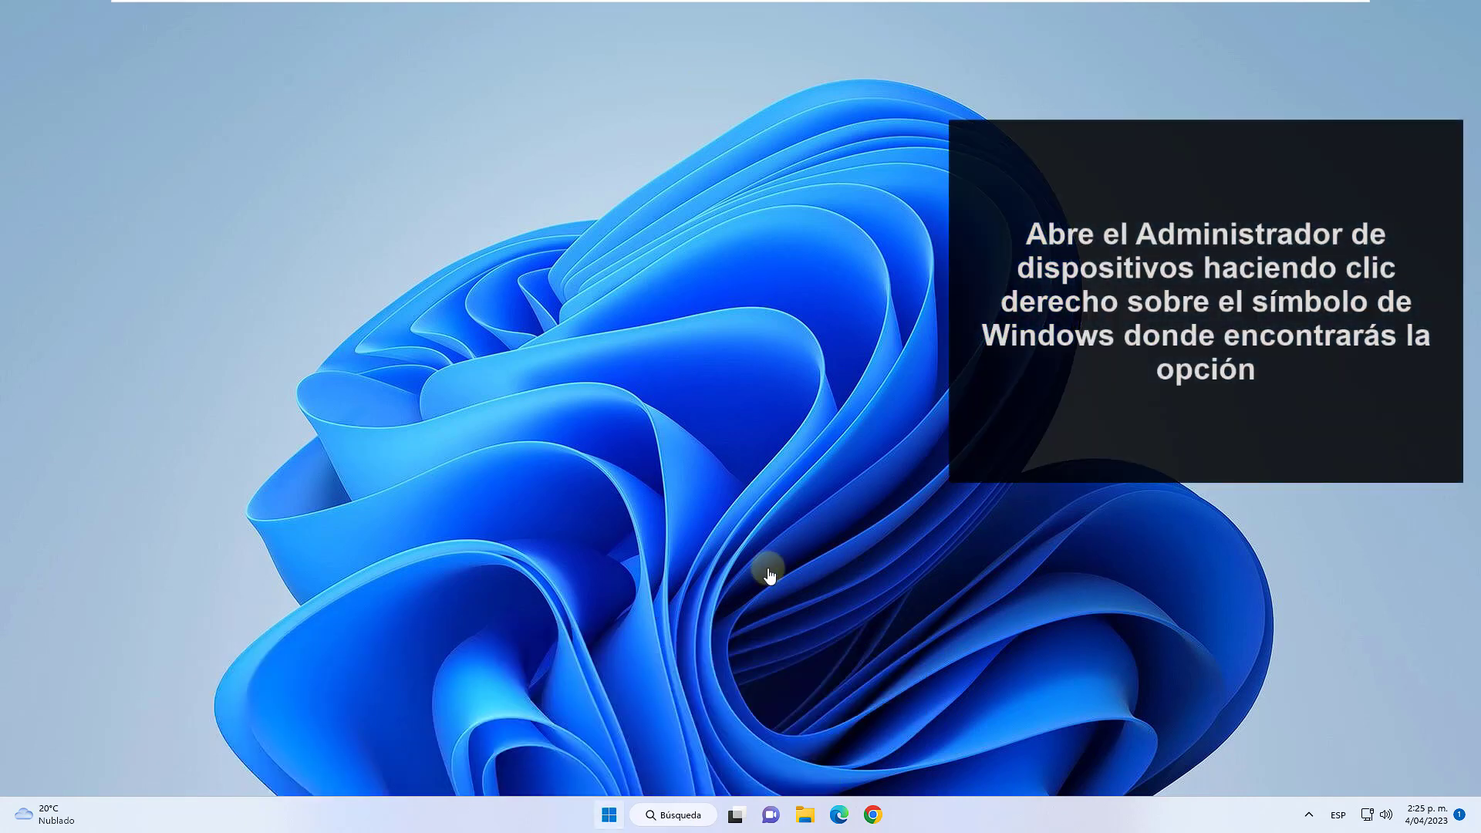
Uninstall Dispositivo de High Definition Audio from Device Manager and accept the restart prompt.
key(super+x)
key(Return)
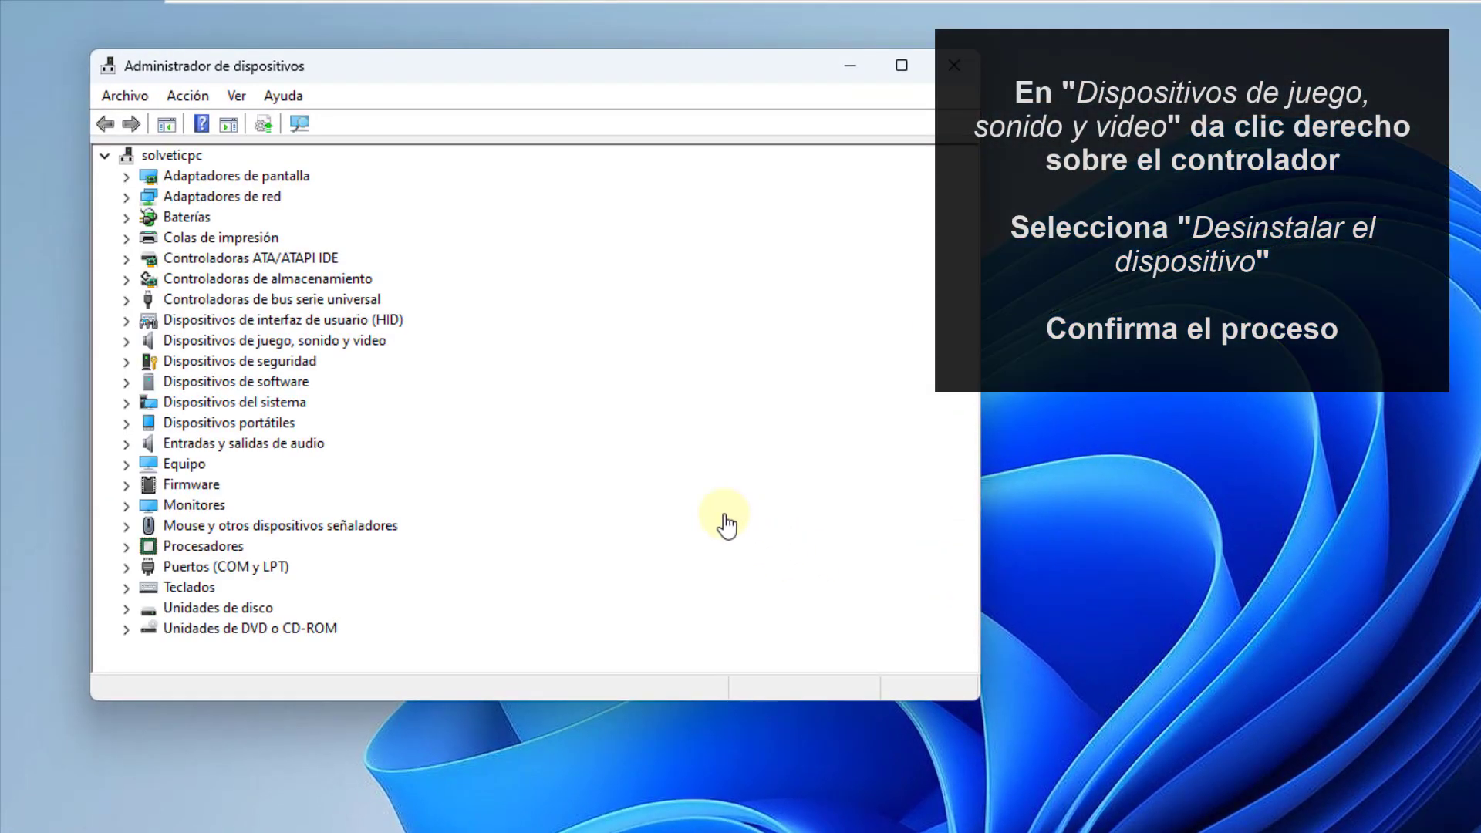
click(126, 341)
click(295, 361)
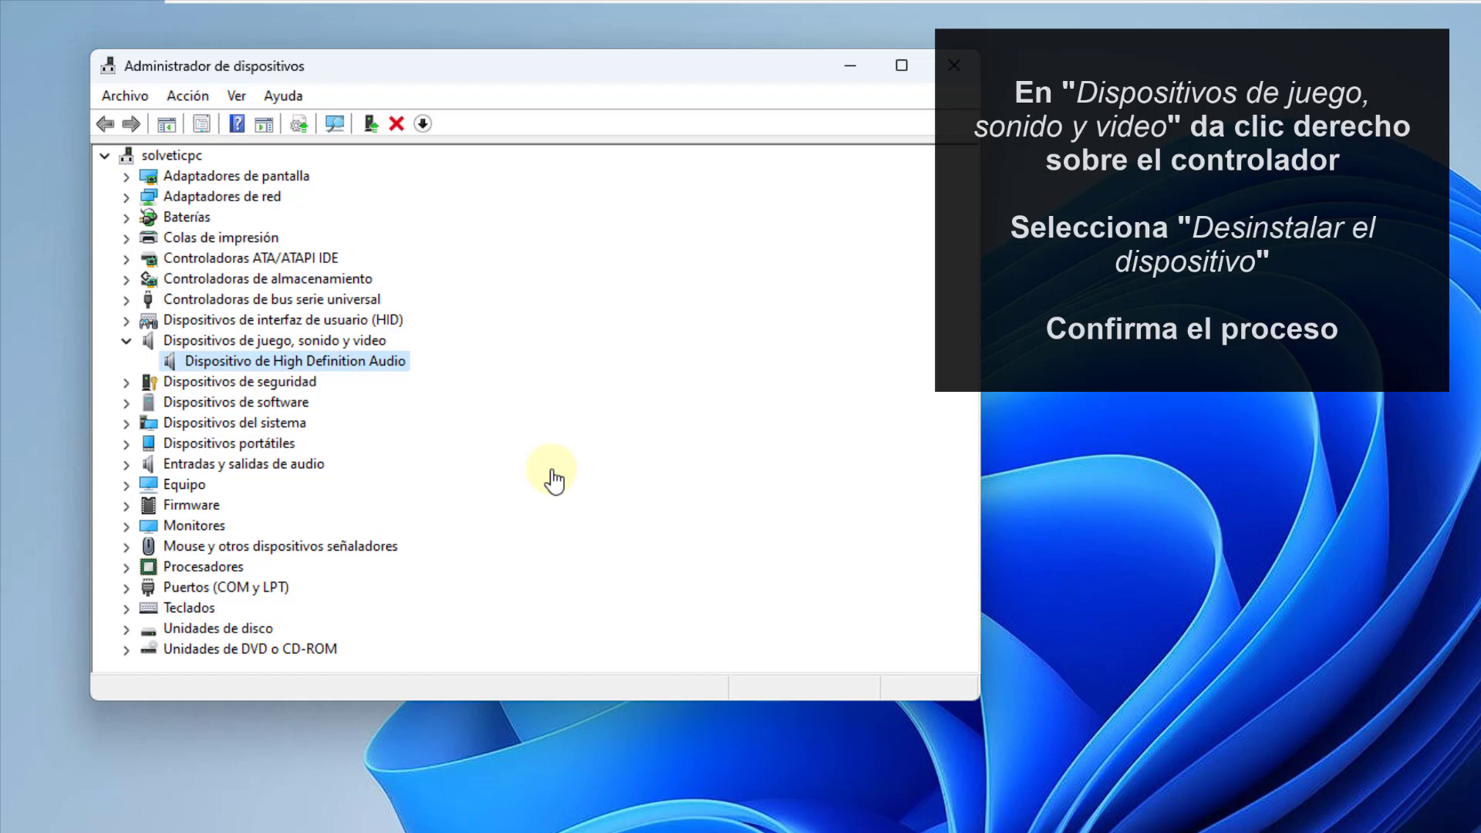
key(shift+F10)
key(Down)
key(Down)
key(Return)
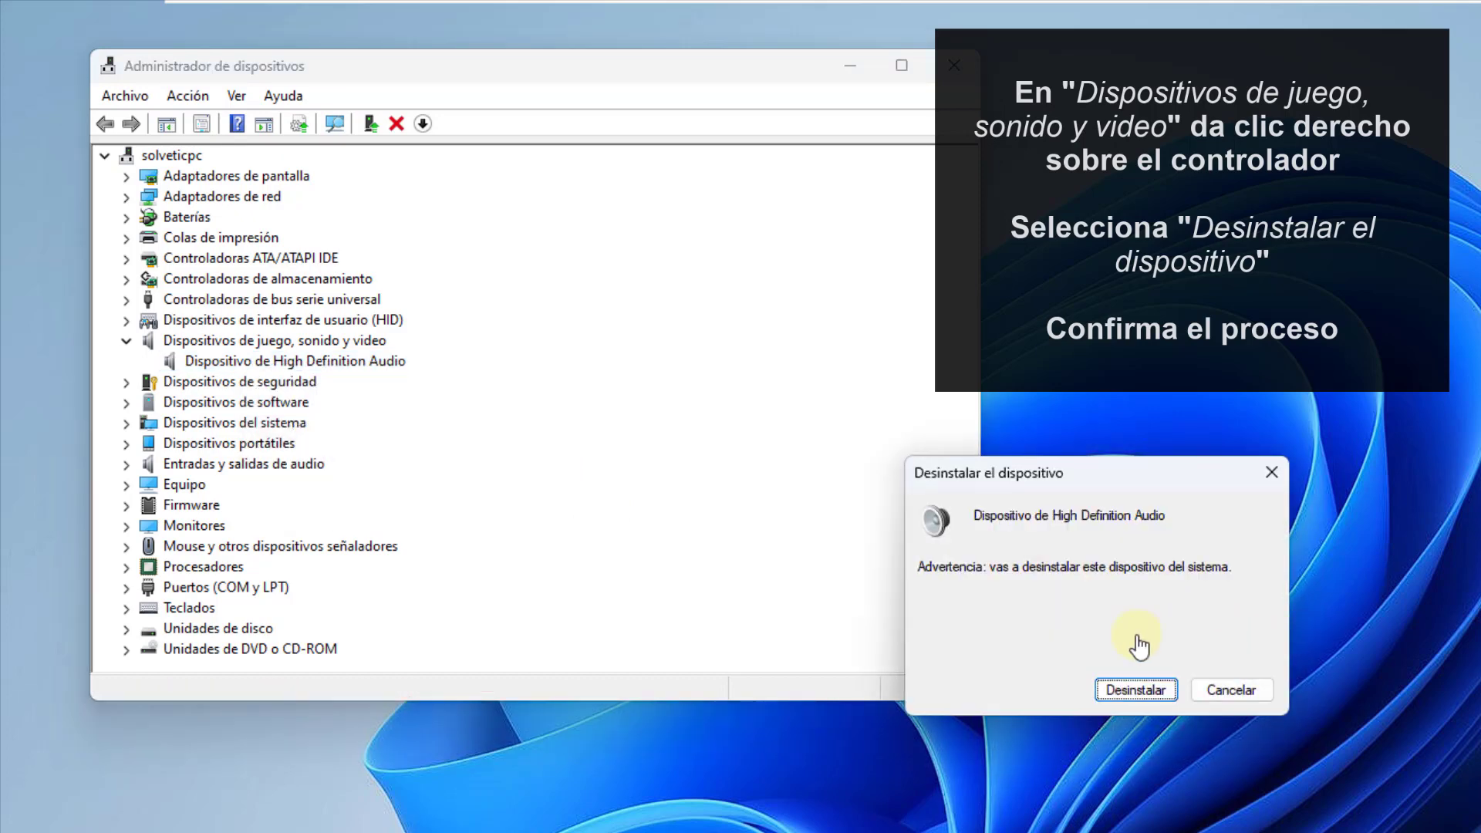
key(Return)
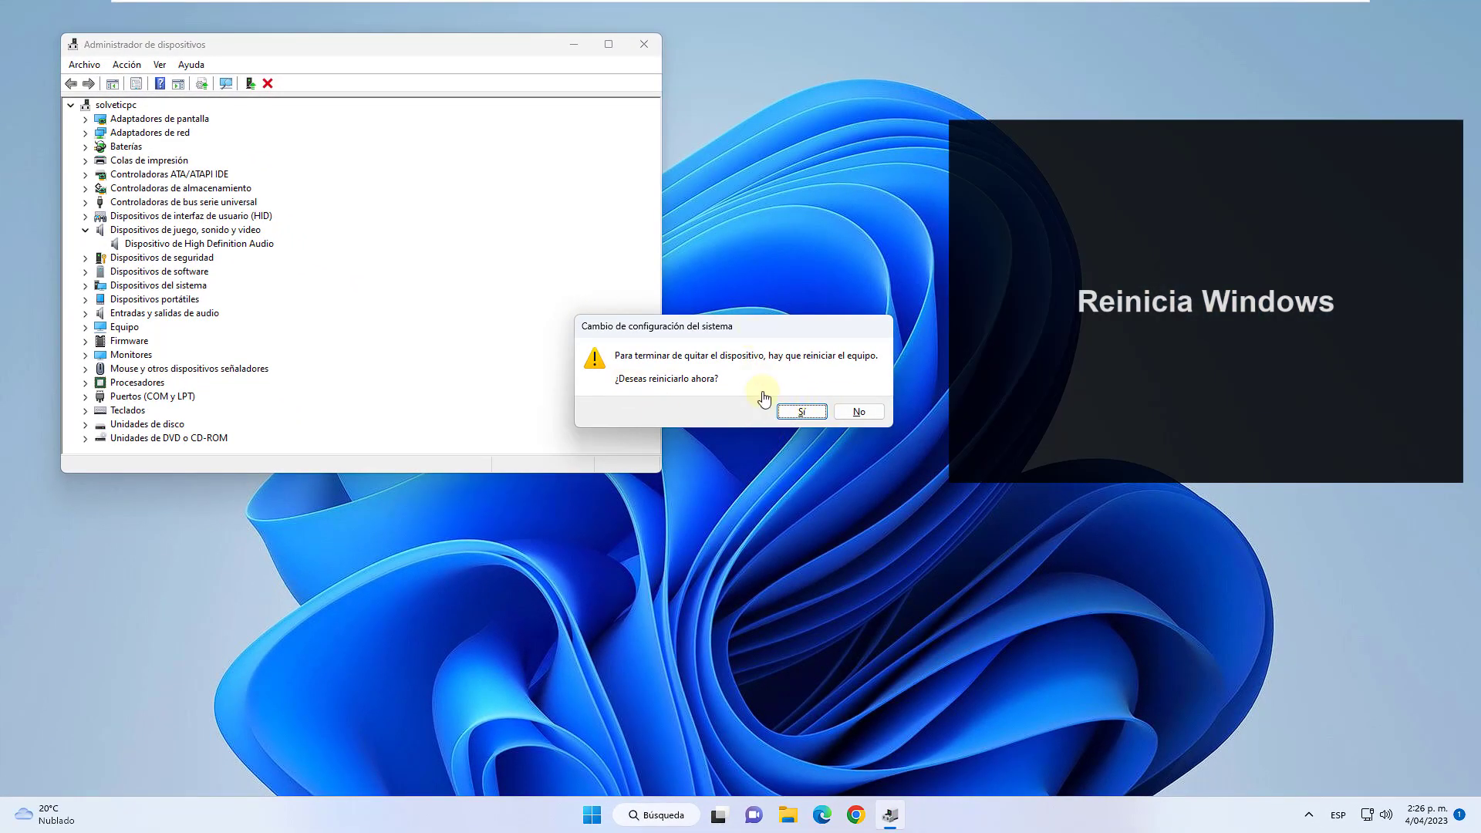
click(803, 413)
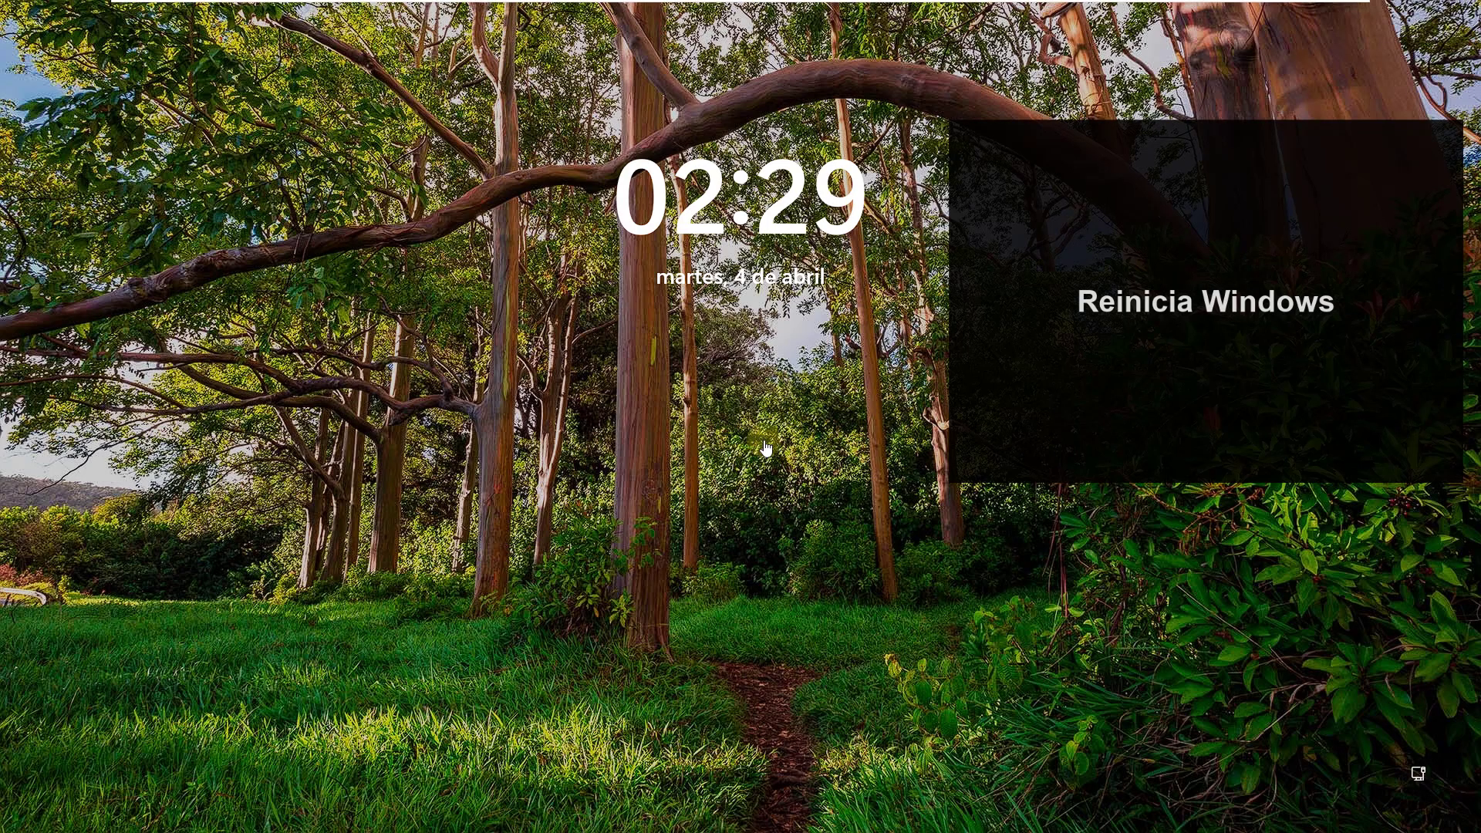
Dismiss the lock screen and sign in with the account password.
click(766, 448)
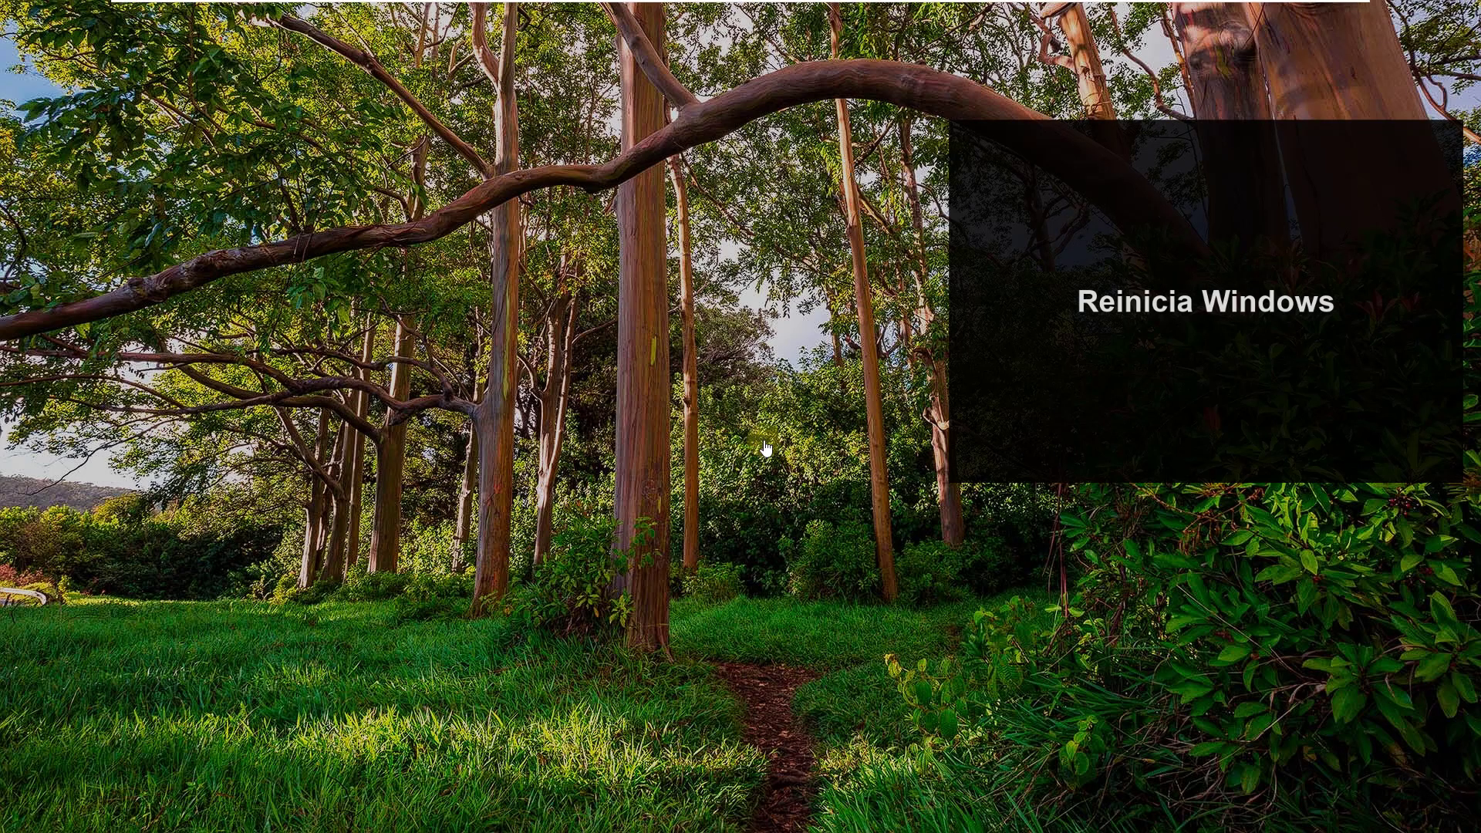
click(717, 464)
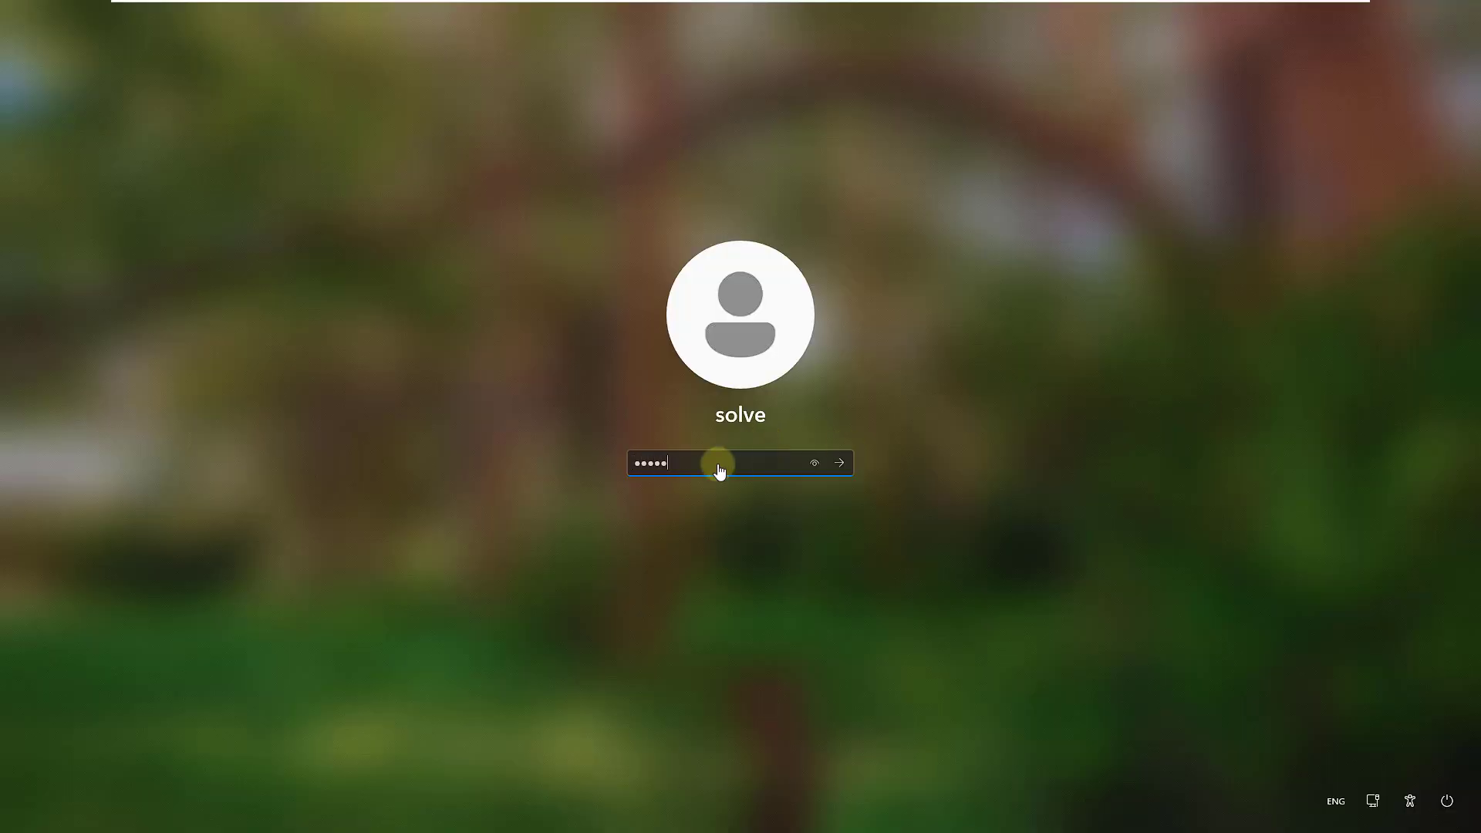
key(Return)
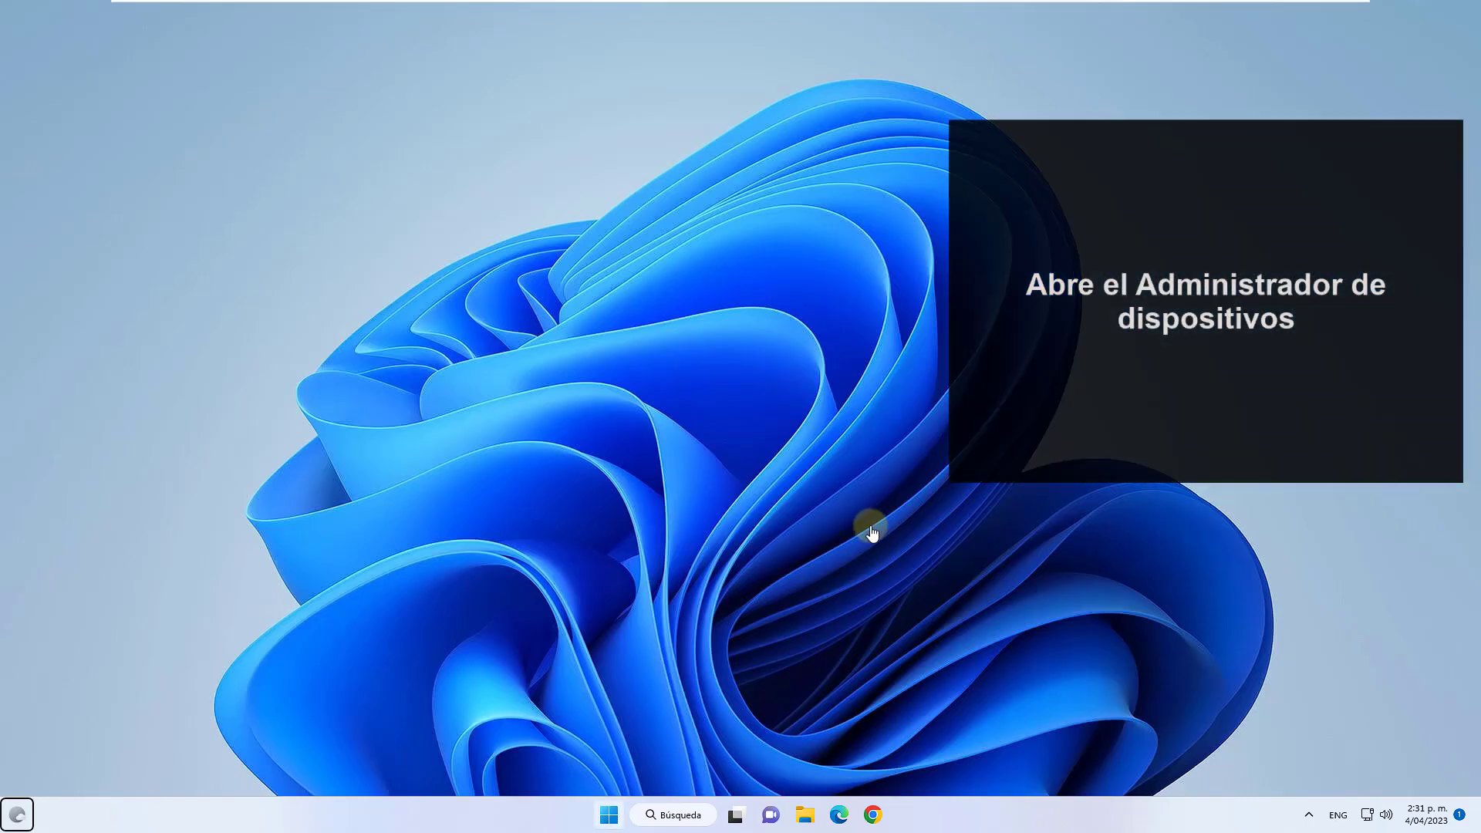
Search automatically for a better High Definition Audio driver, then close the wizard and Device Manager.
key(super+x)
key(m)
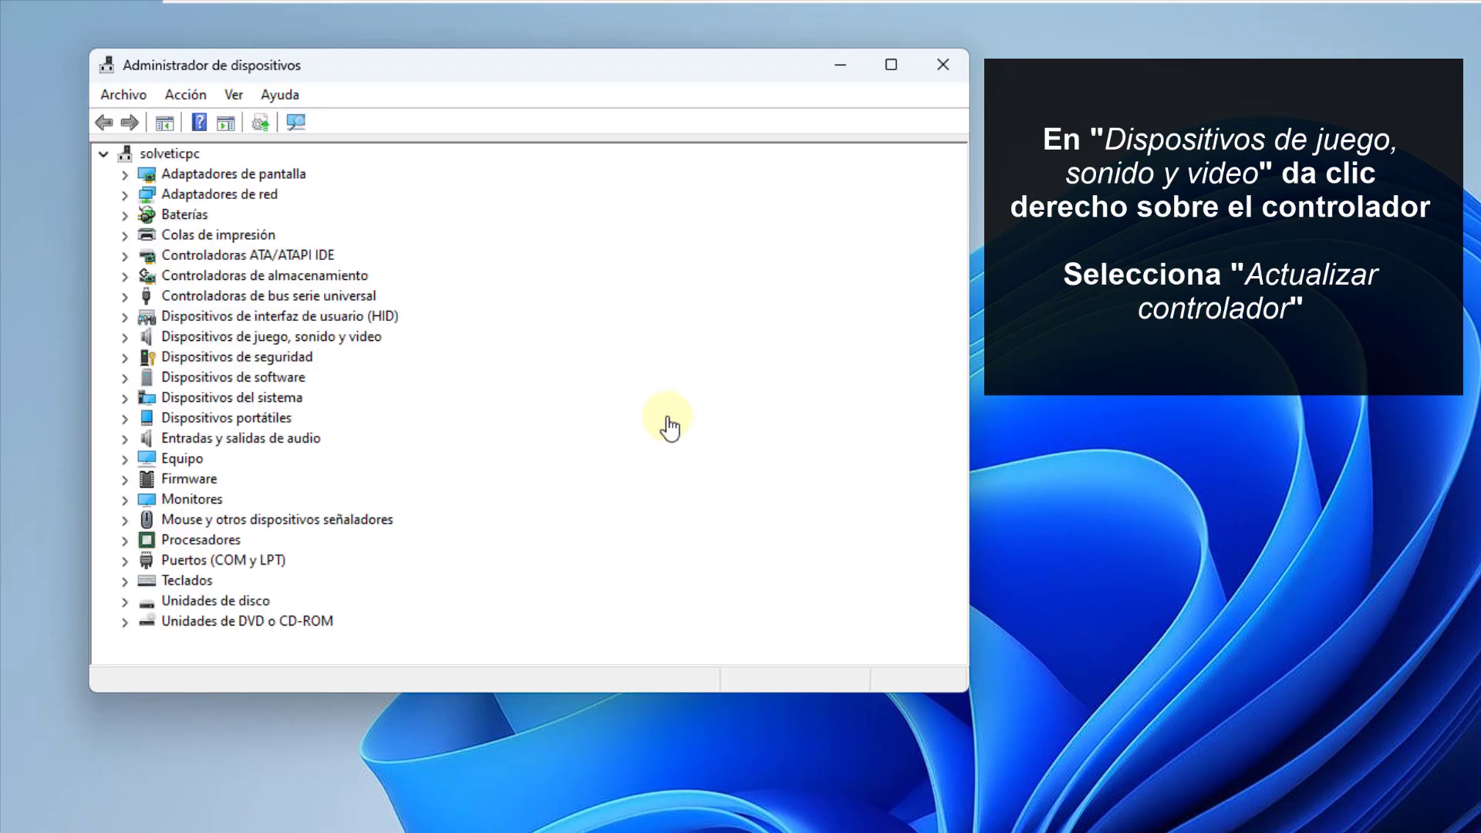
click(125, 337)
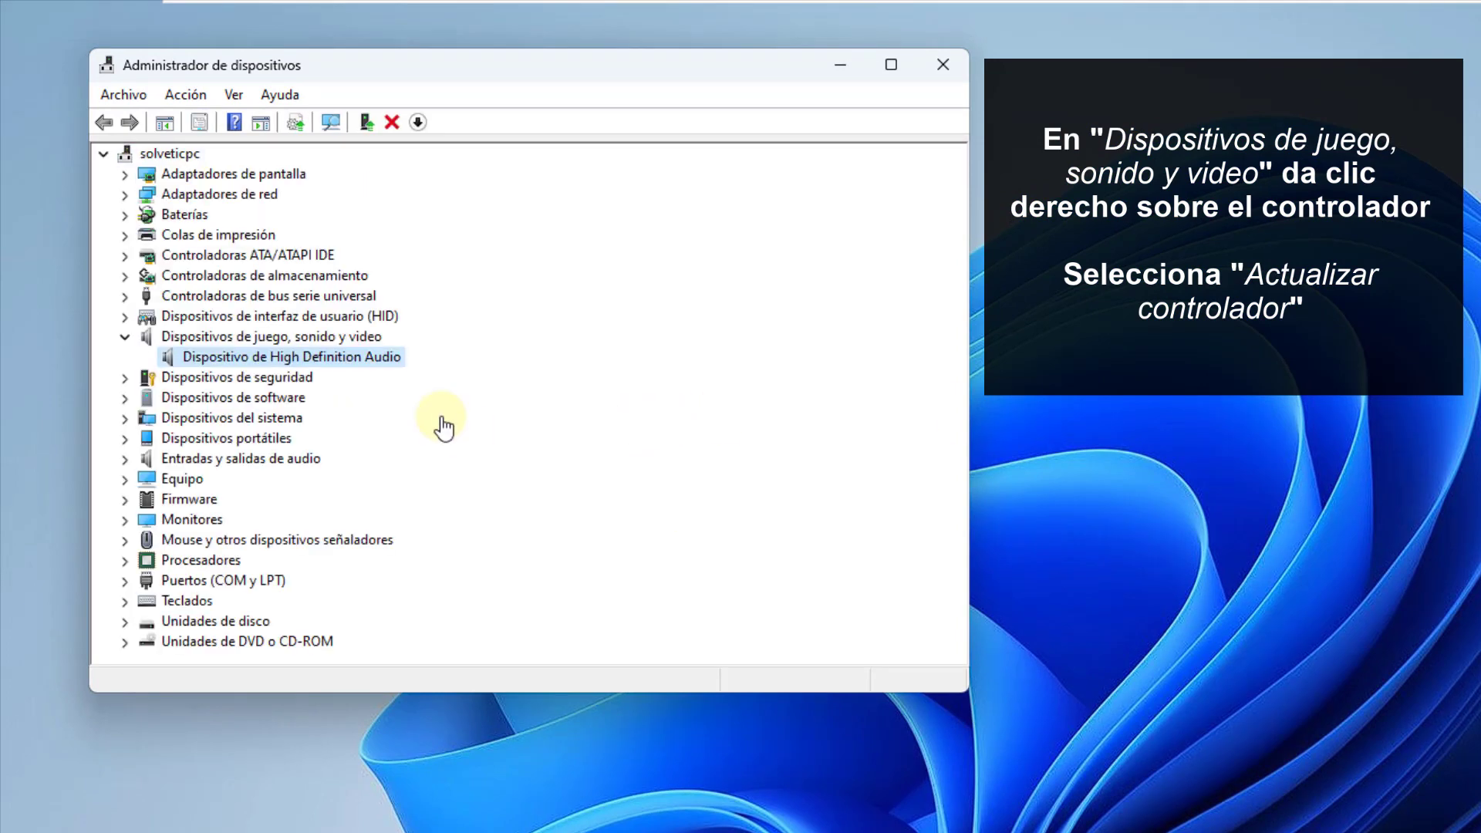
right_click(283, 358)
click(390, 373)
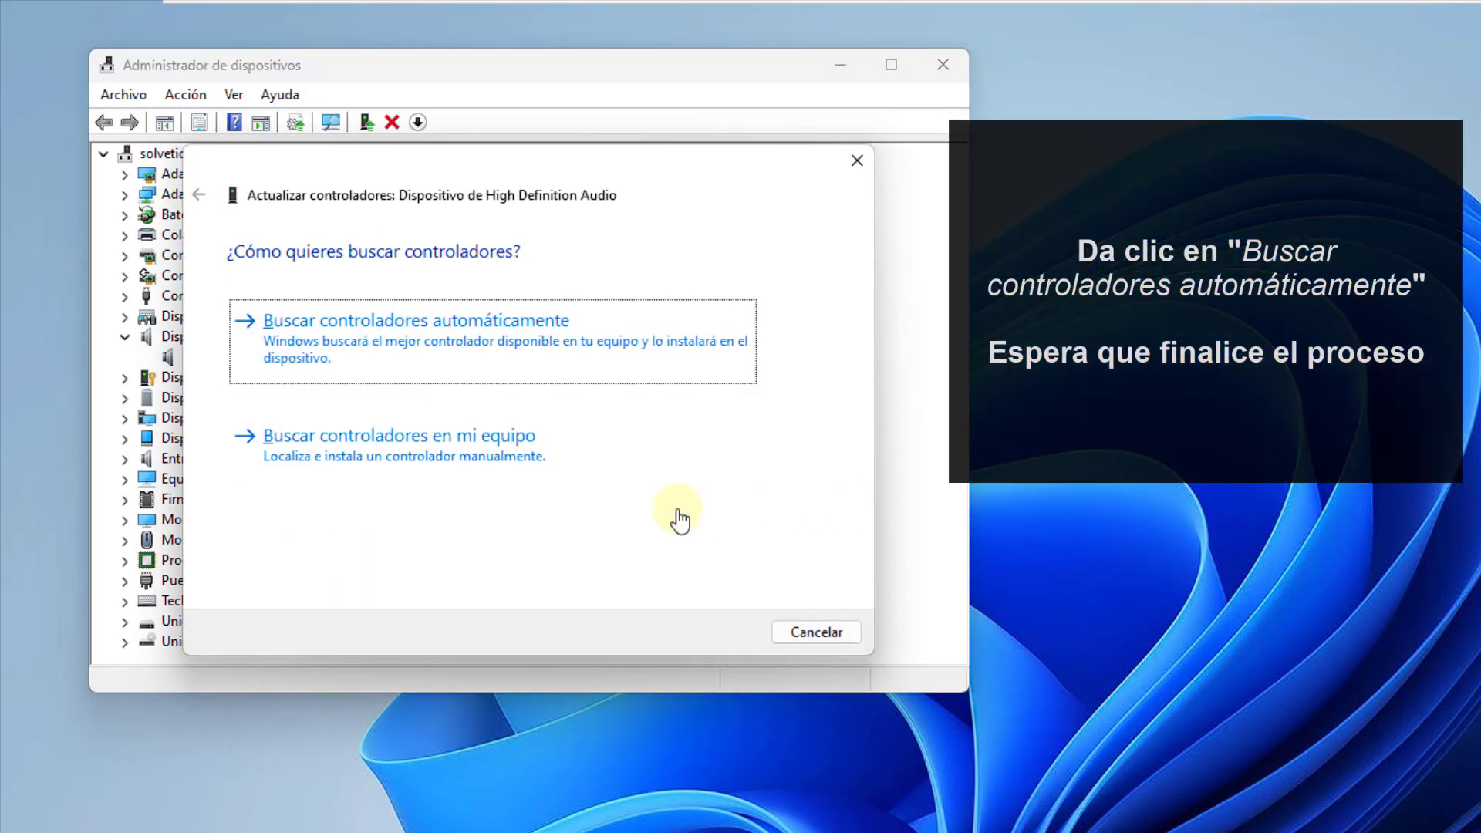
key(Return)
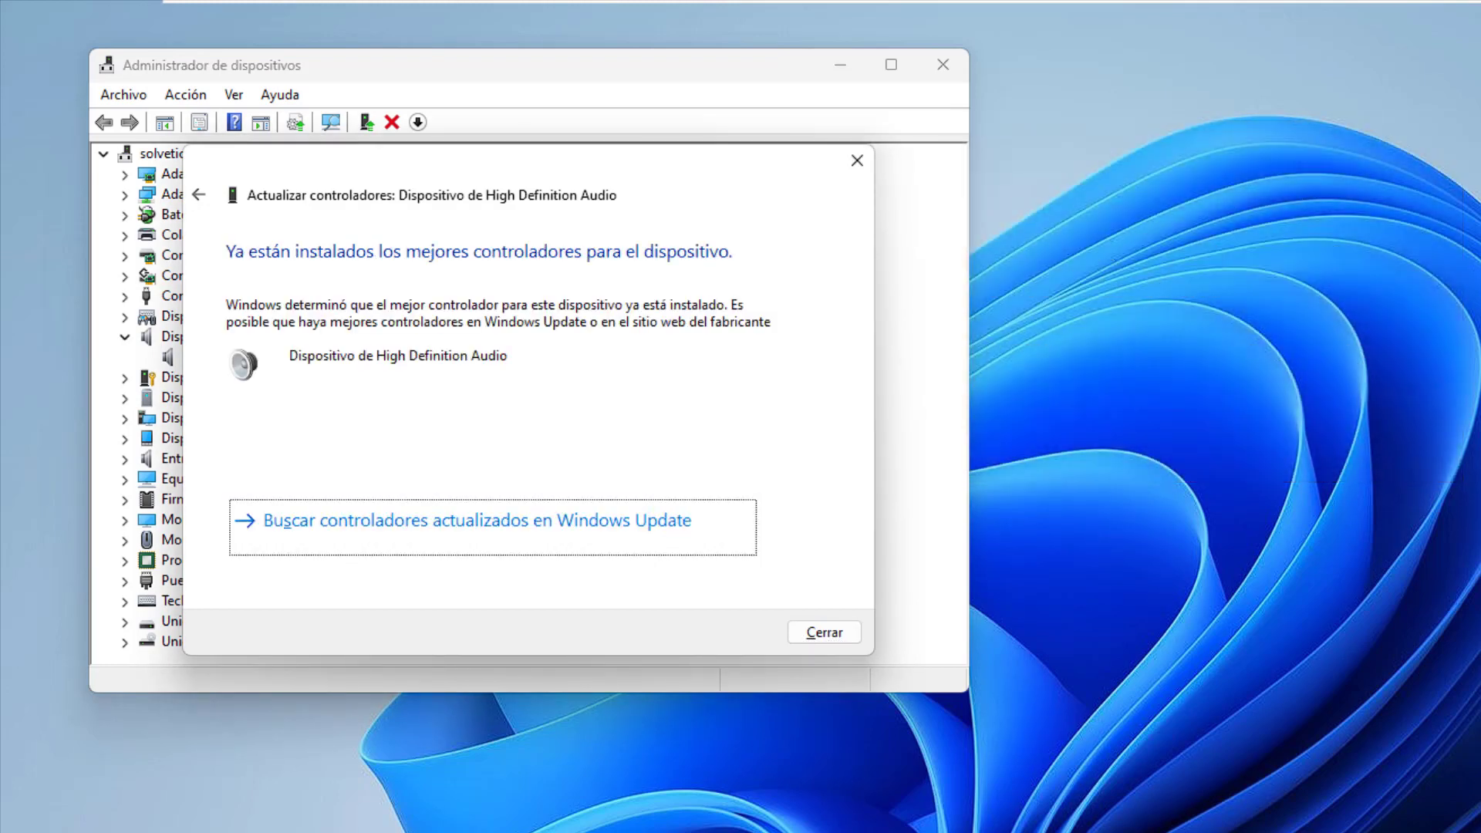
key(Escape)
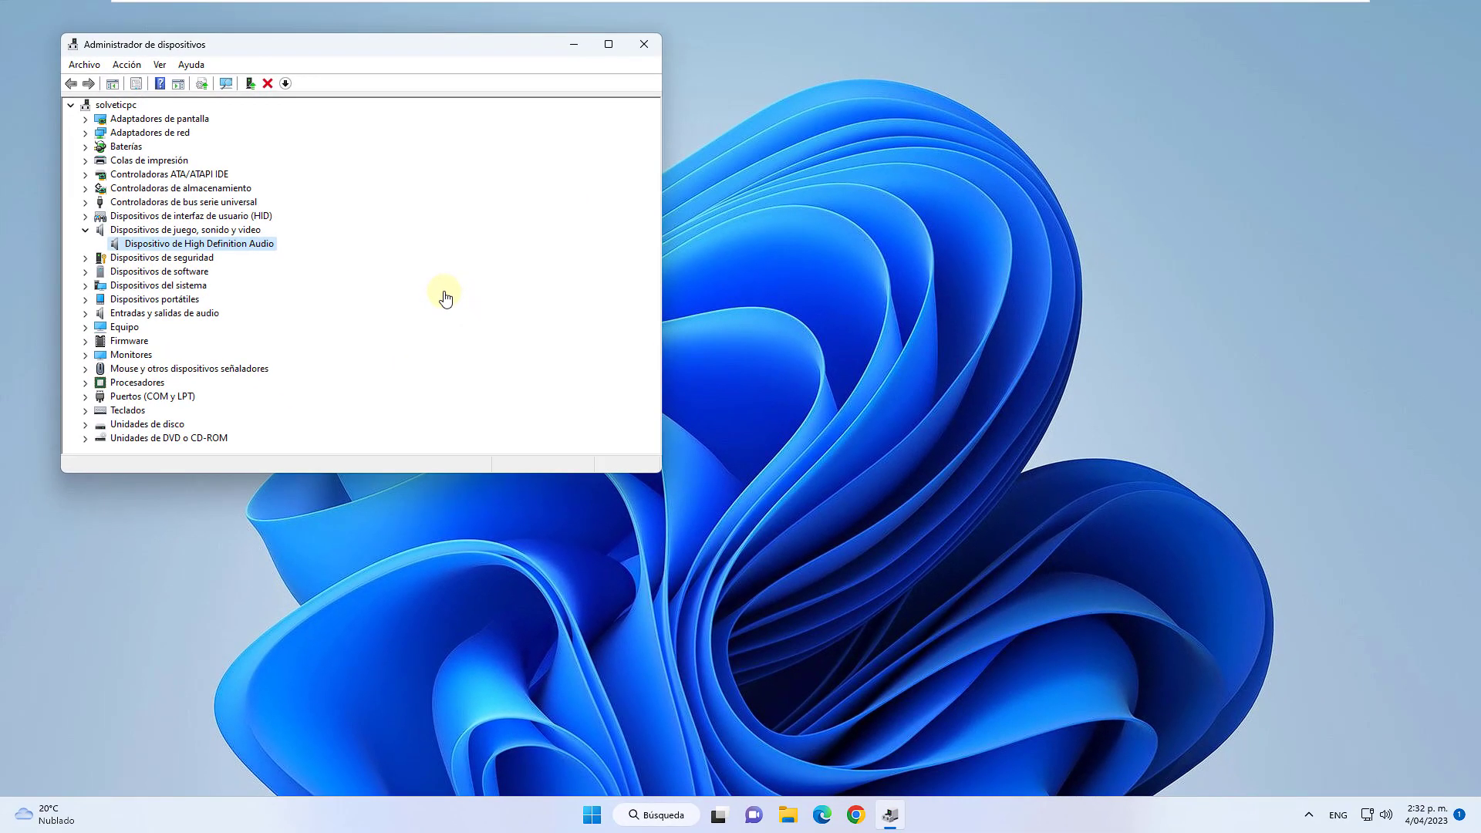
key(alt+F4)
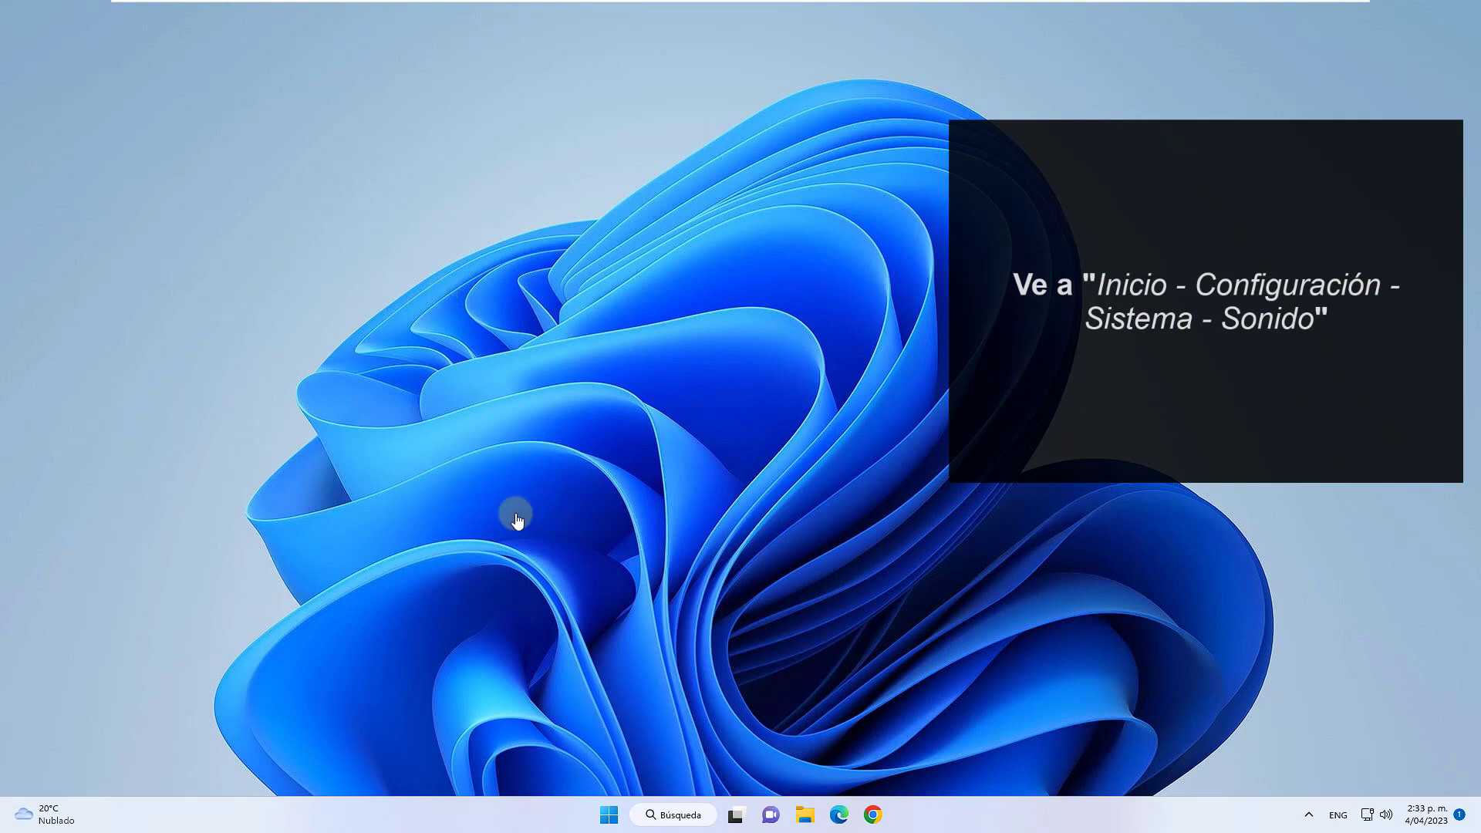
Set speaker volume to 100, keep Efectos predeterminados del dispositivo enhancements, and close Settings.
key(super)
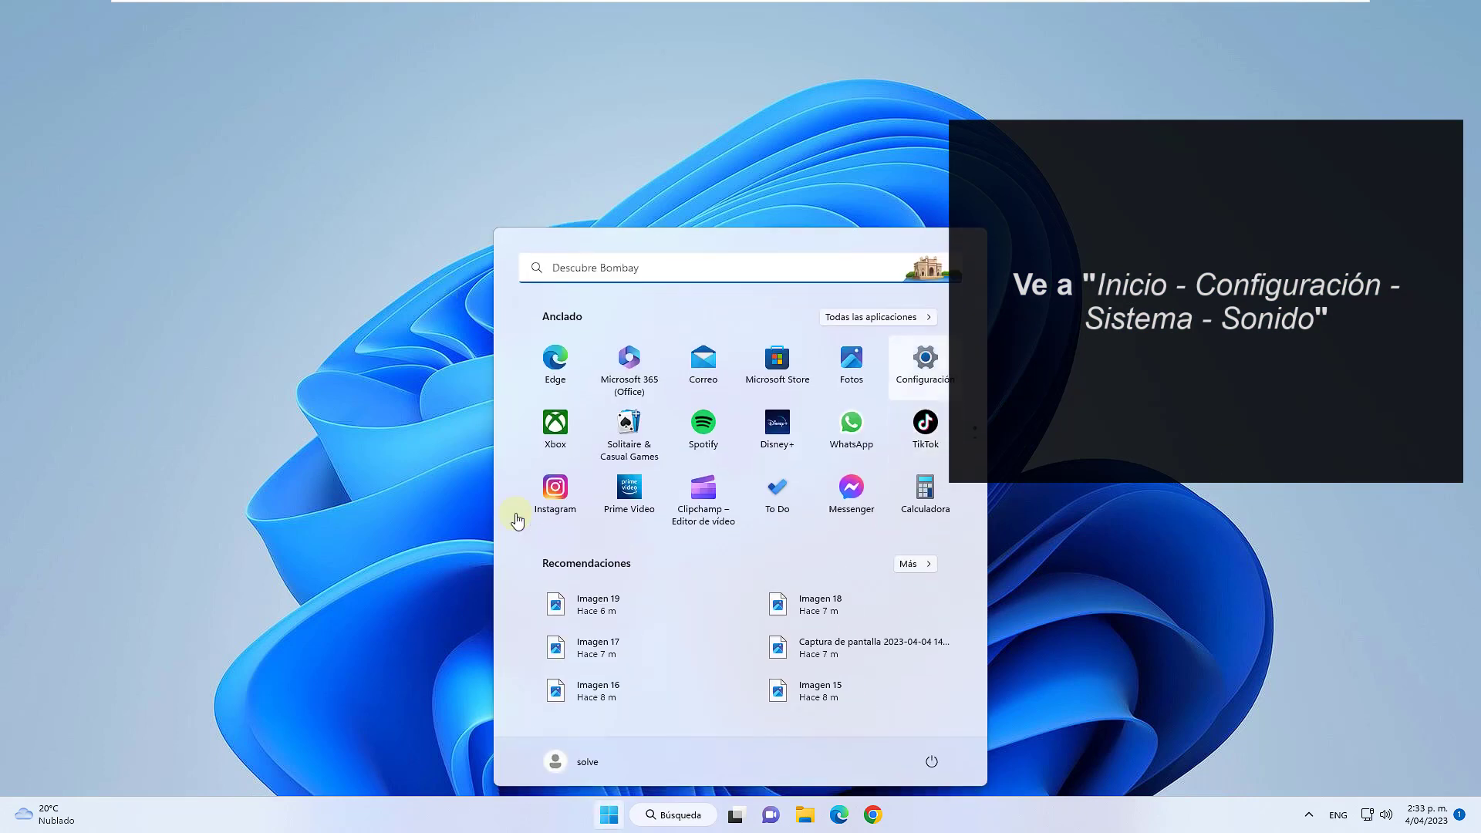
key(super+i)
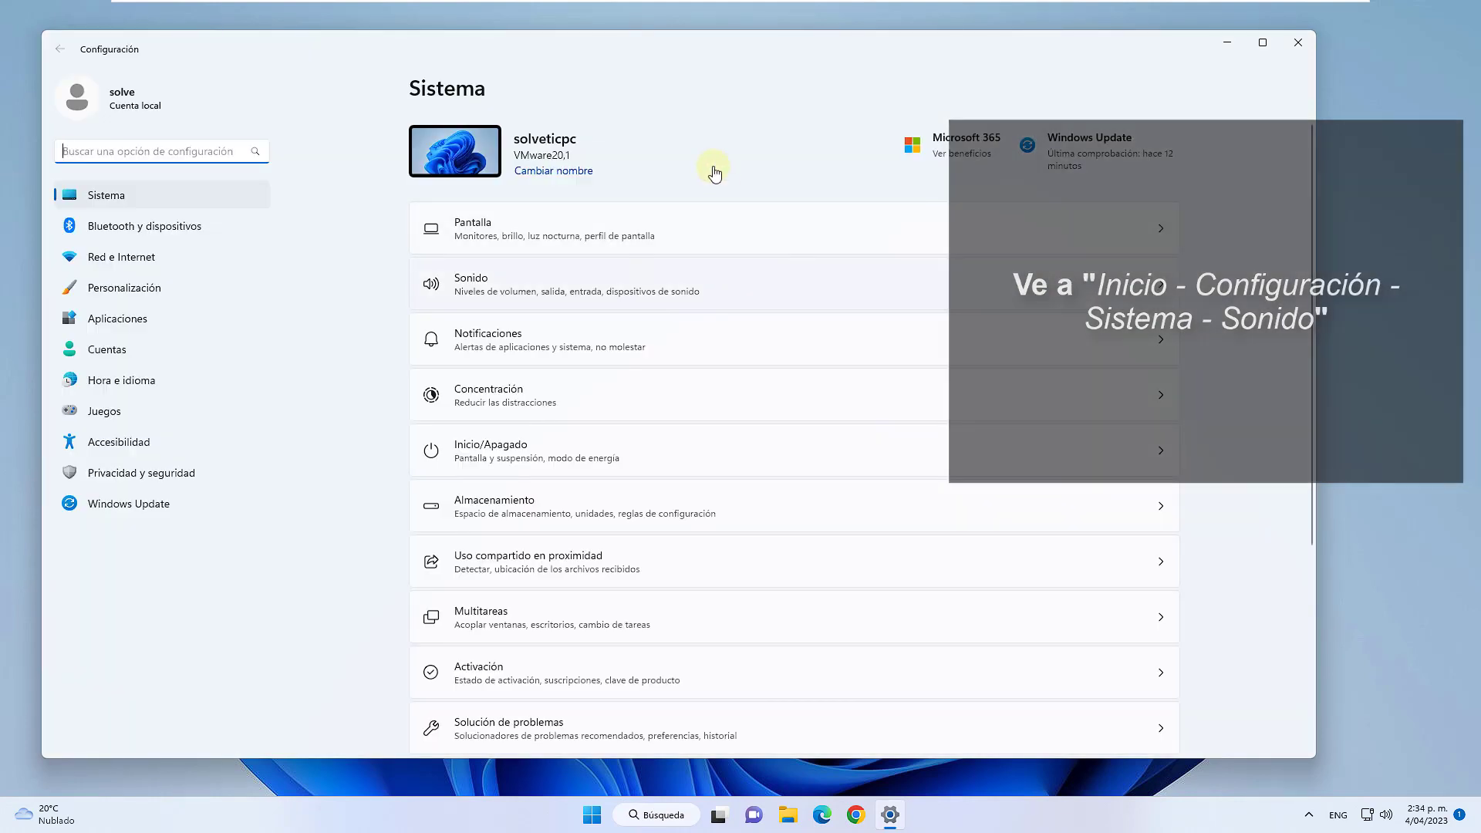
click(760, 282)
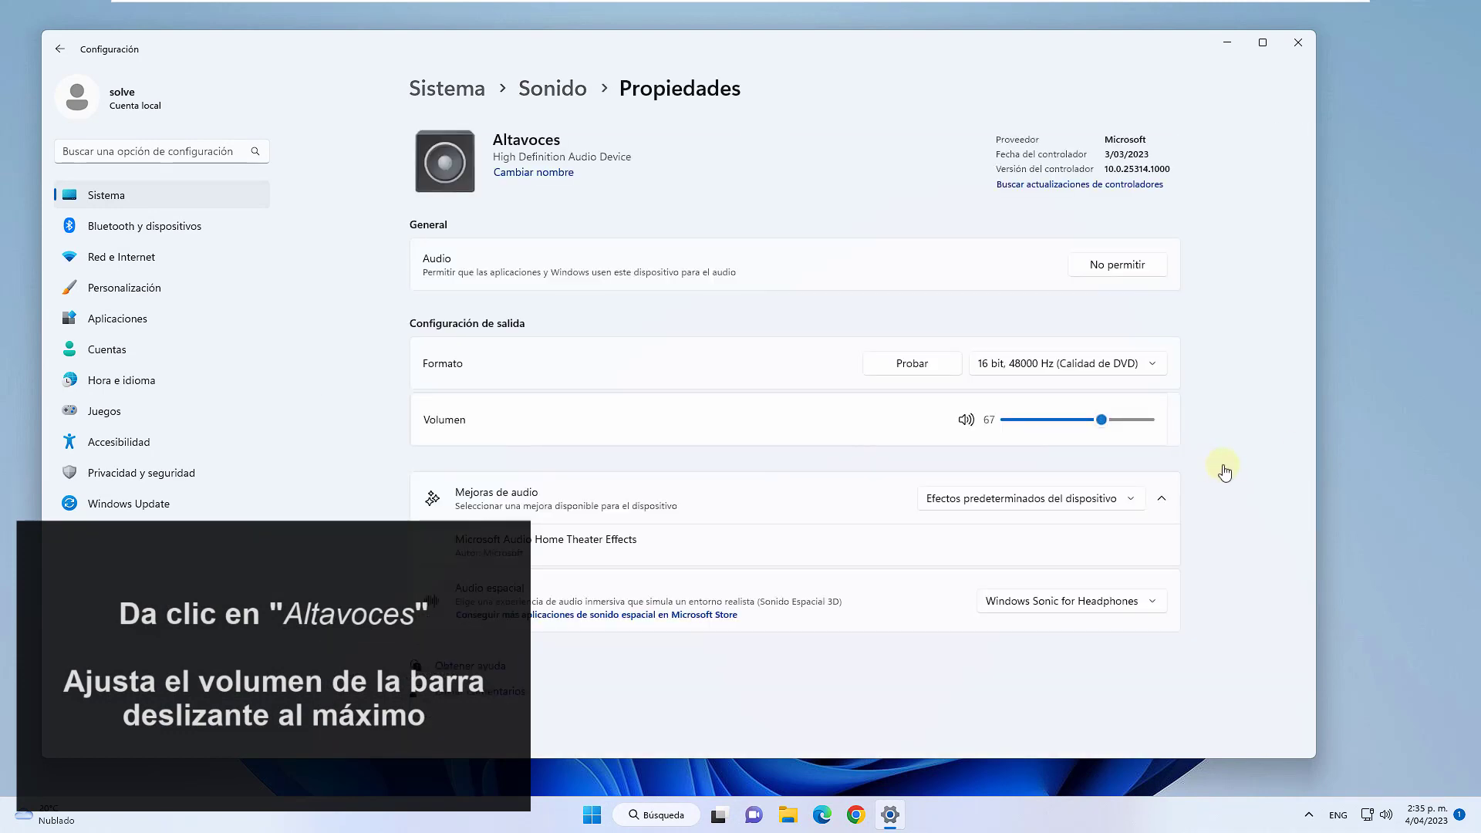
drag(1102, 420, 1223, 466)
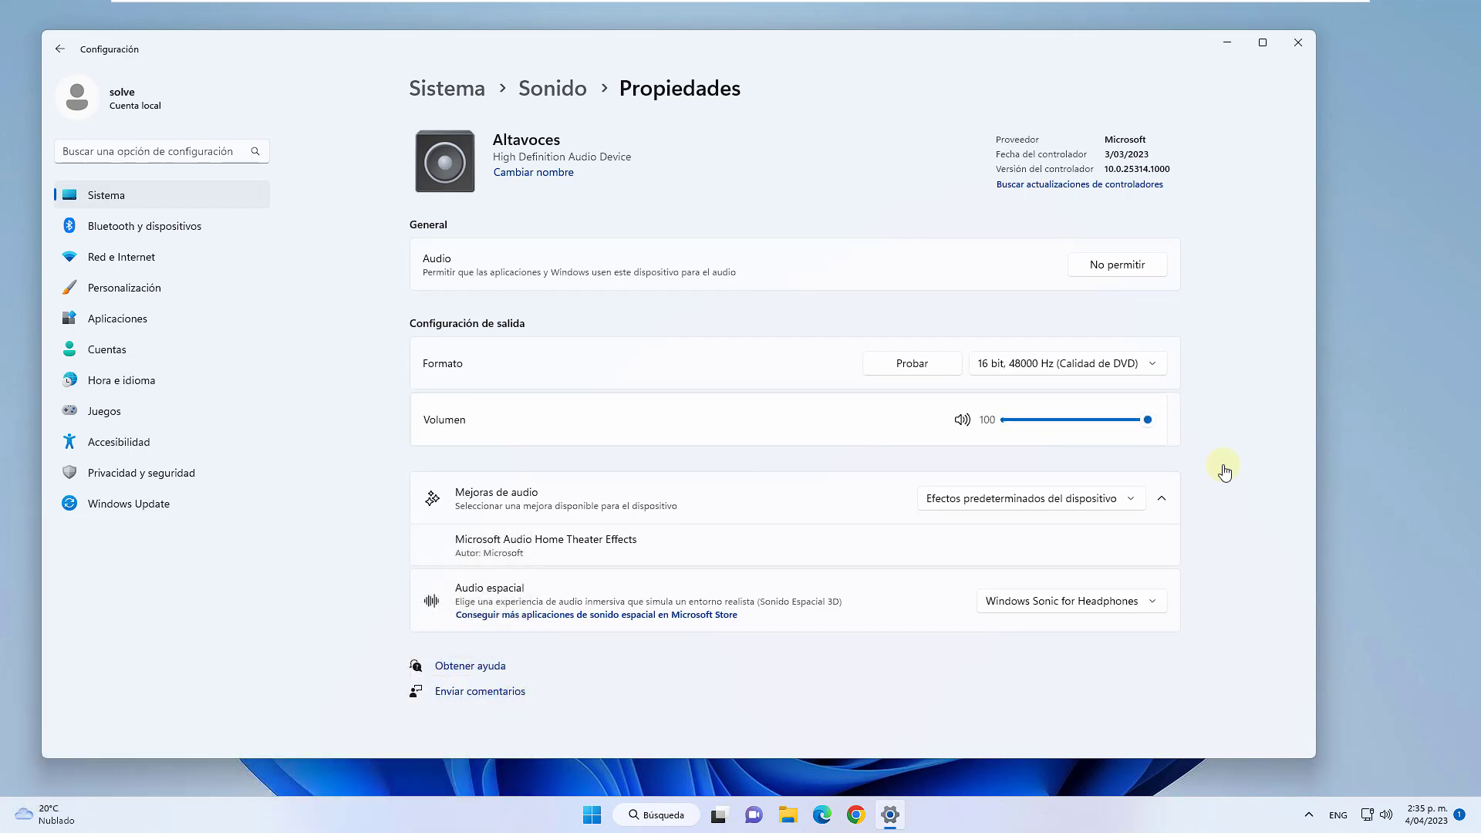
click(1032, 499)
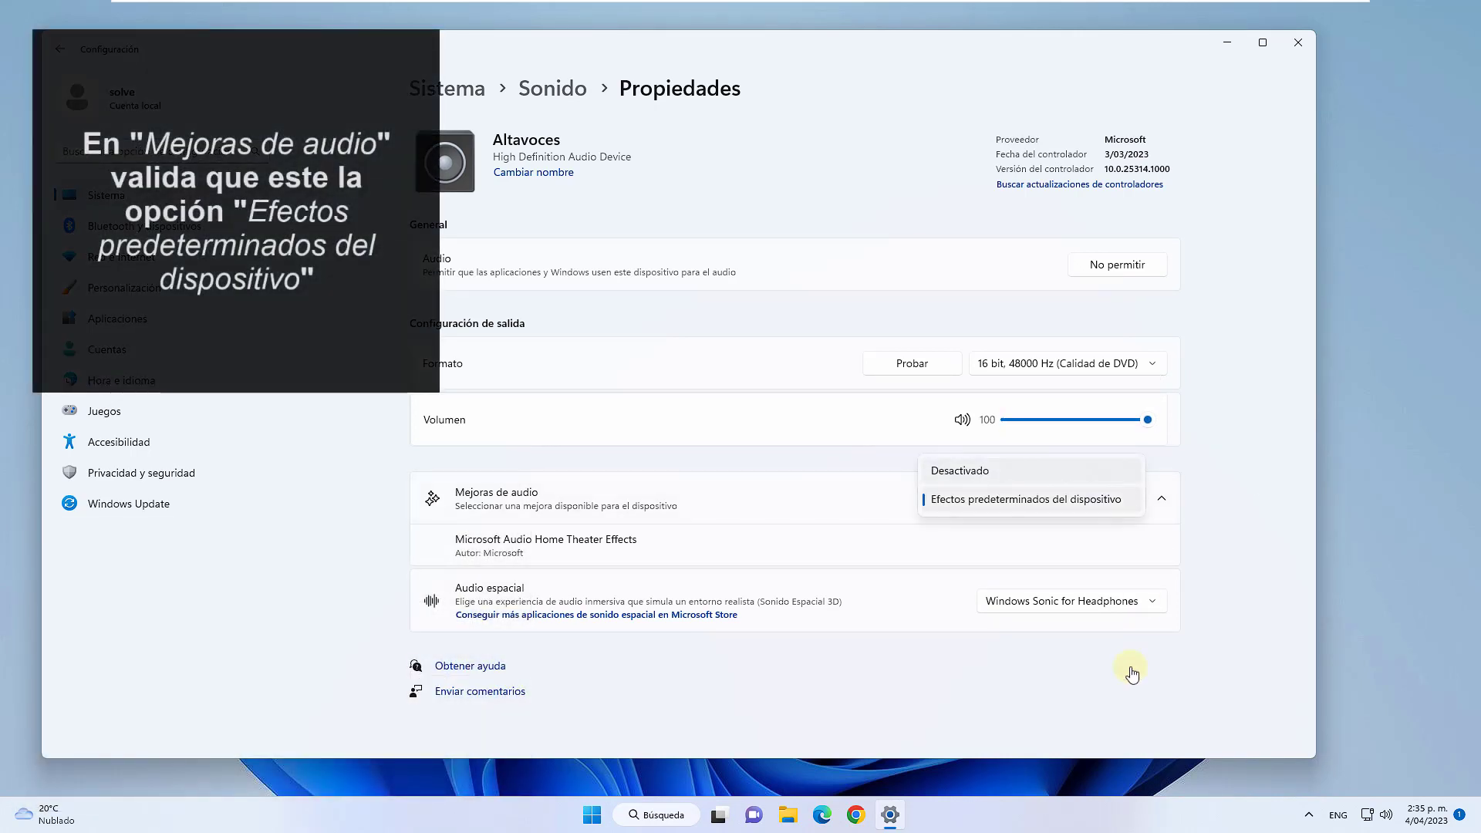
key(Return)
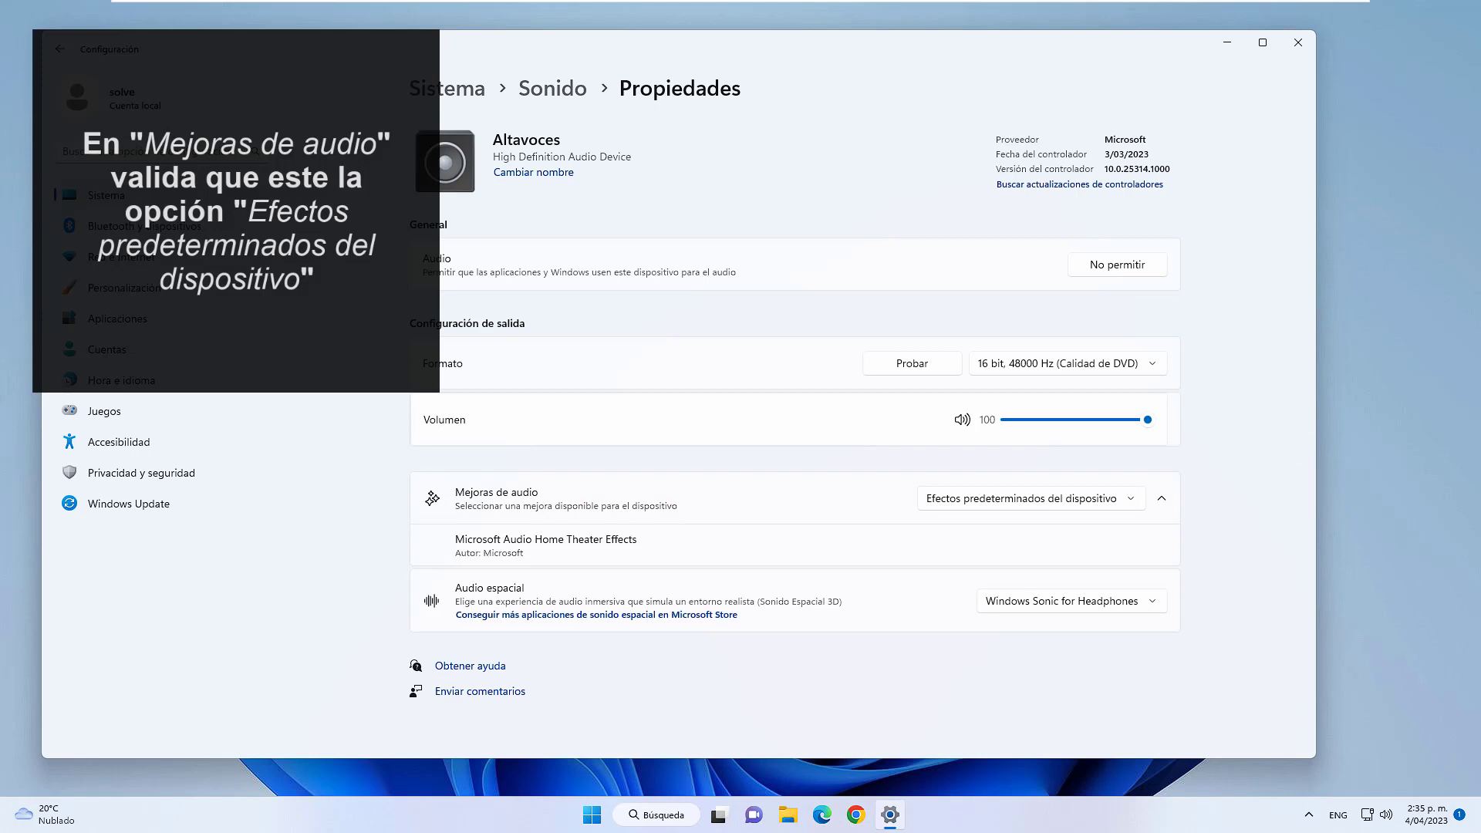
click(1298, 43)
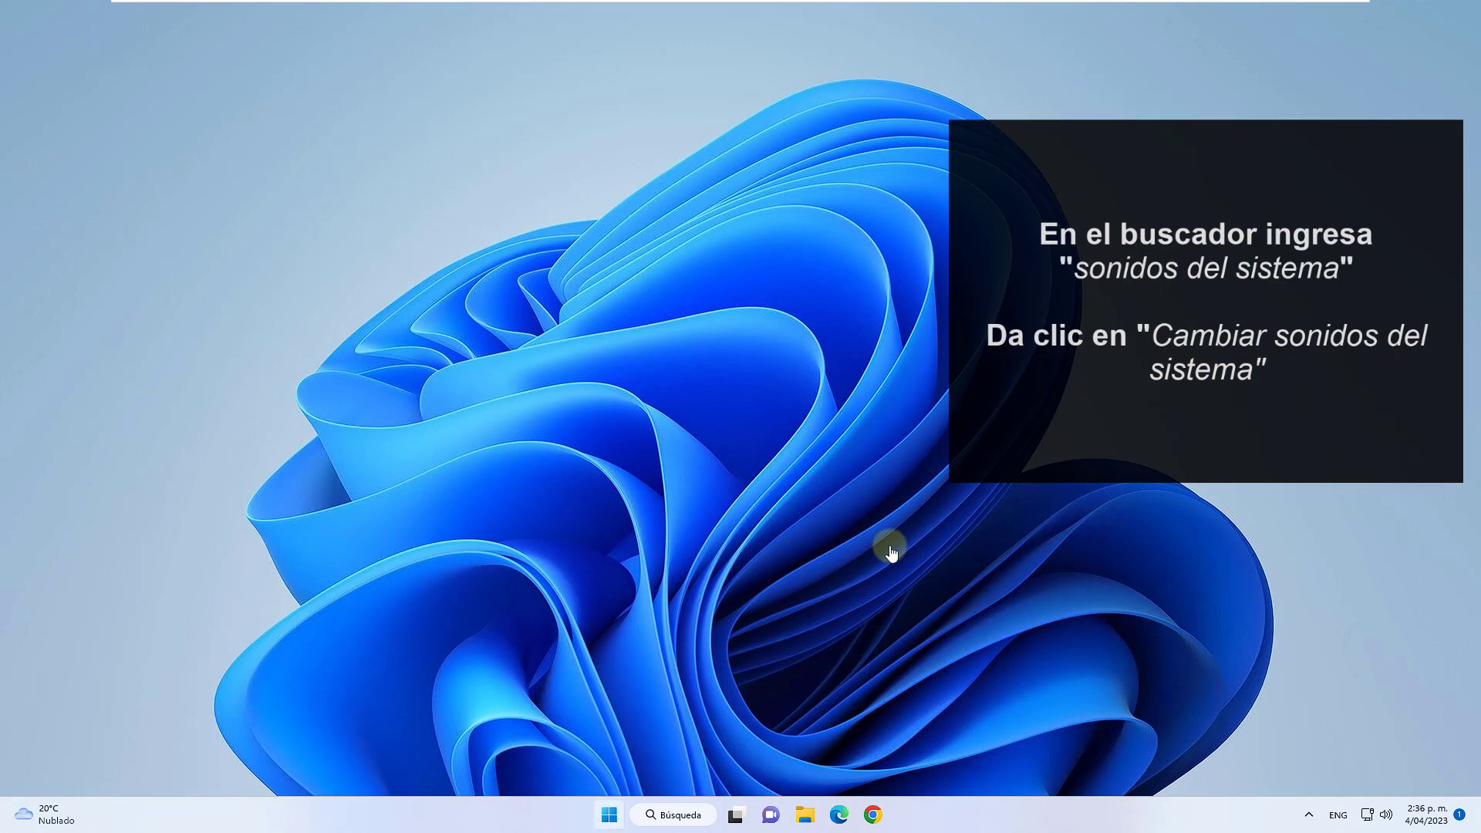
Find system sounds via search and apply the Predeterminado de Windows sound scheme.
key(super)
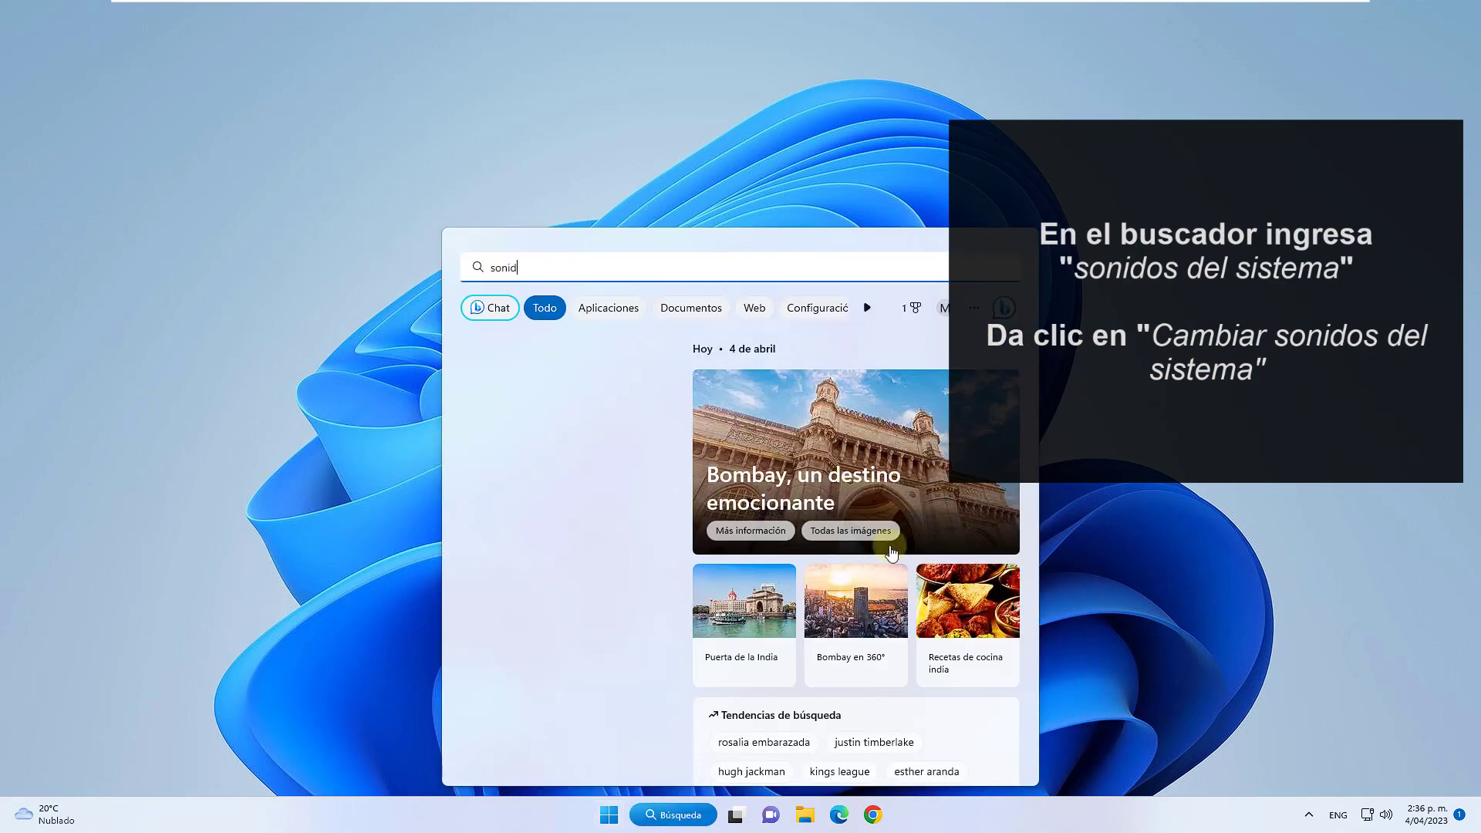
text(l sistea)
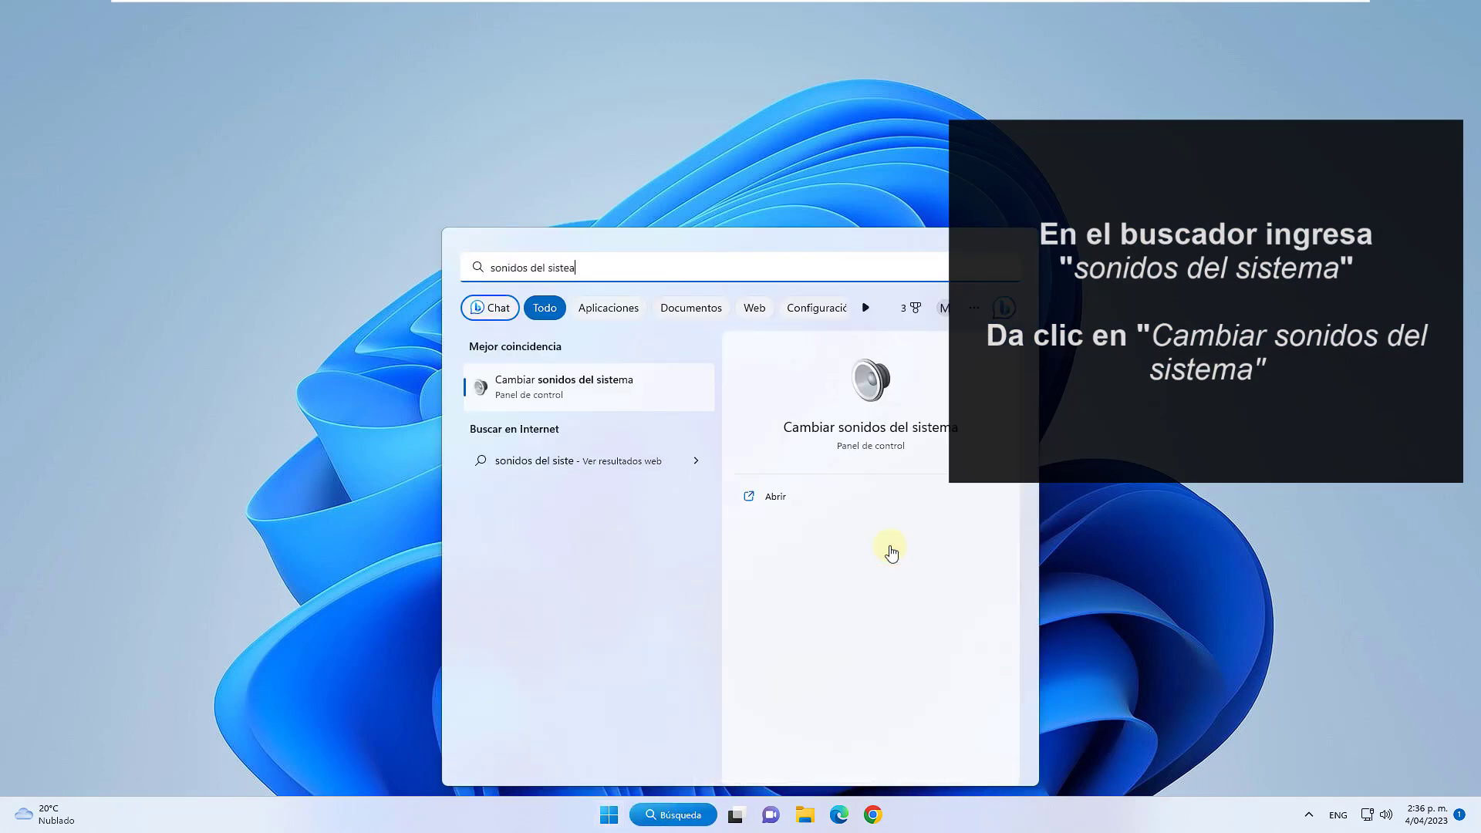
text(ma)
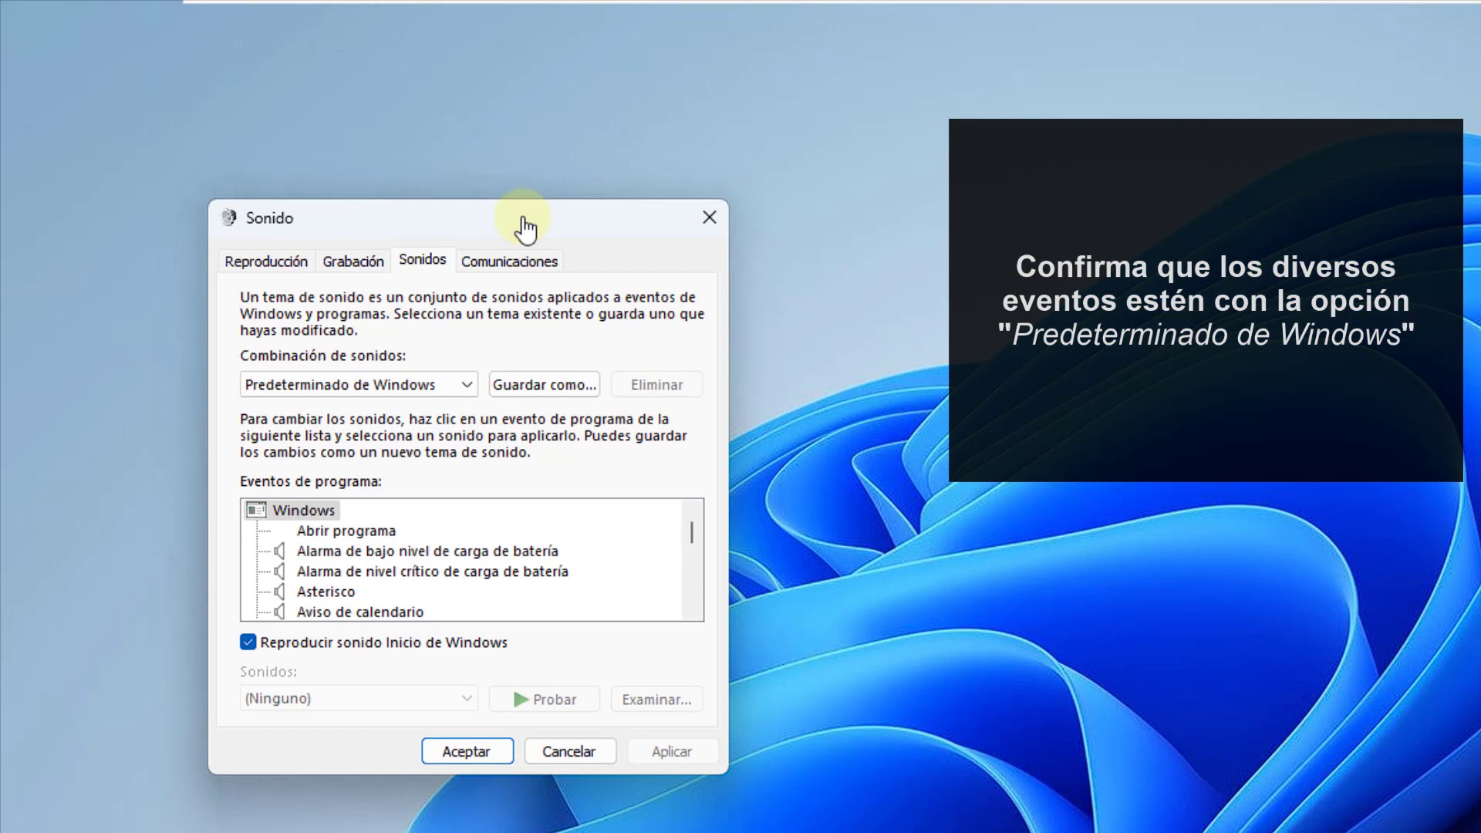
click(318, 384)
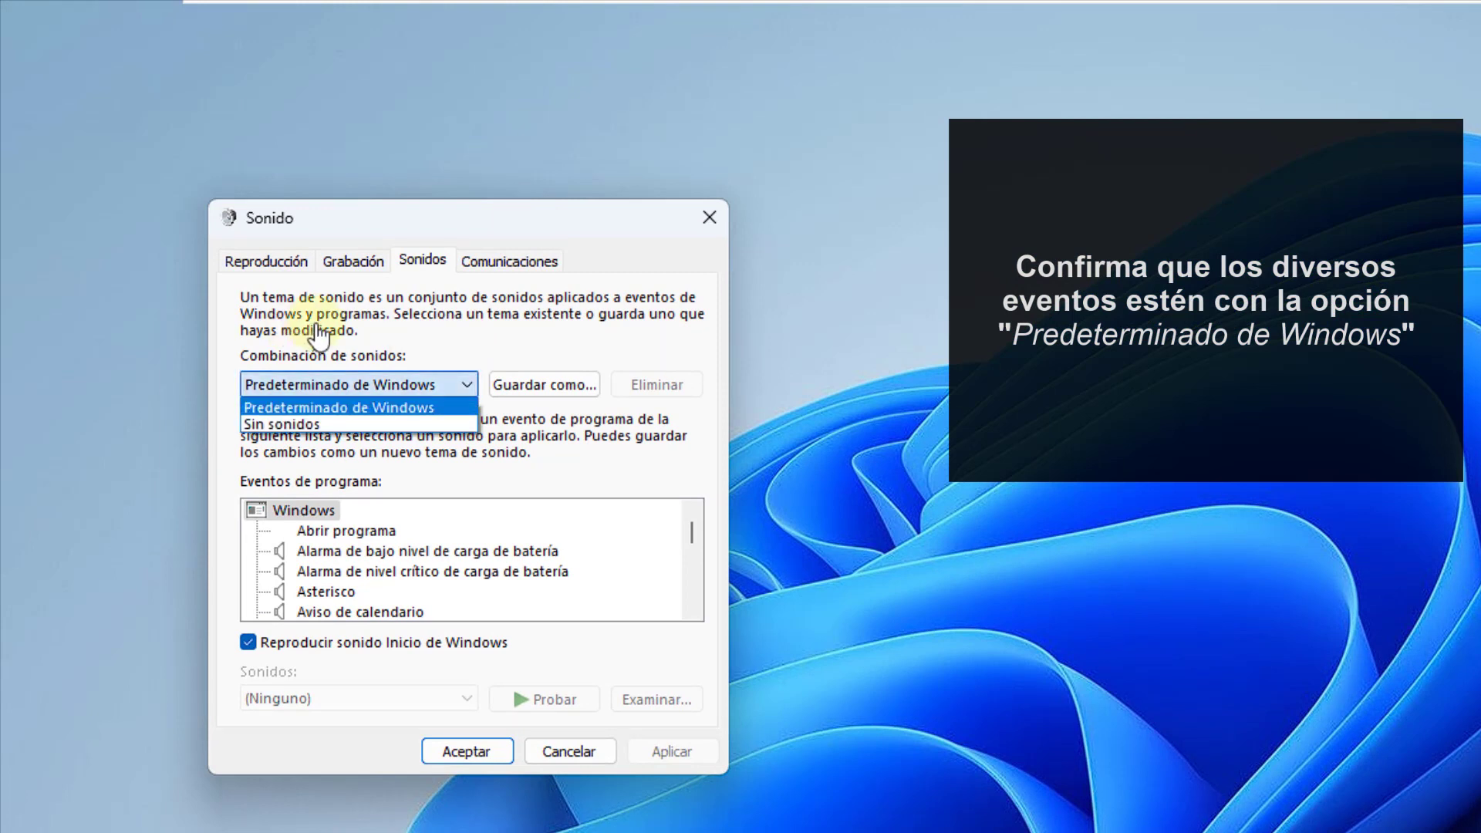
key(Up)
key(Return)
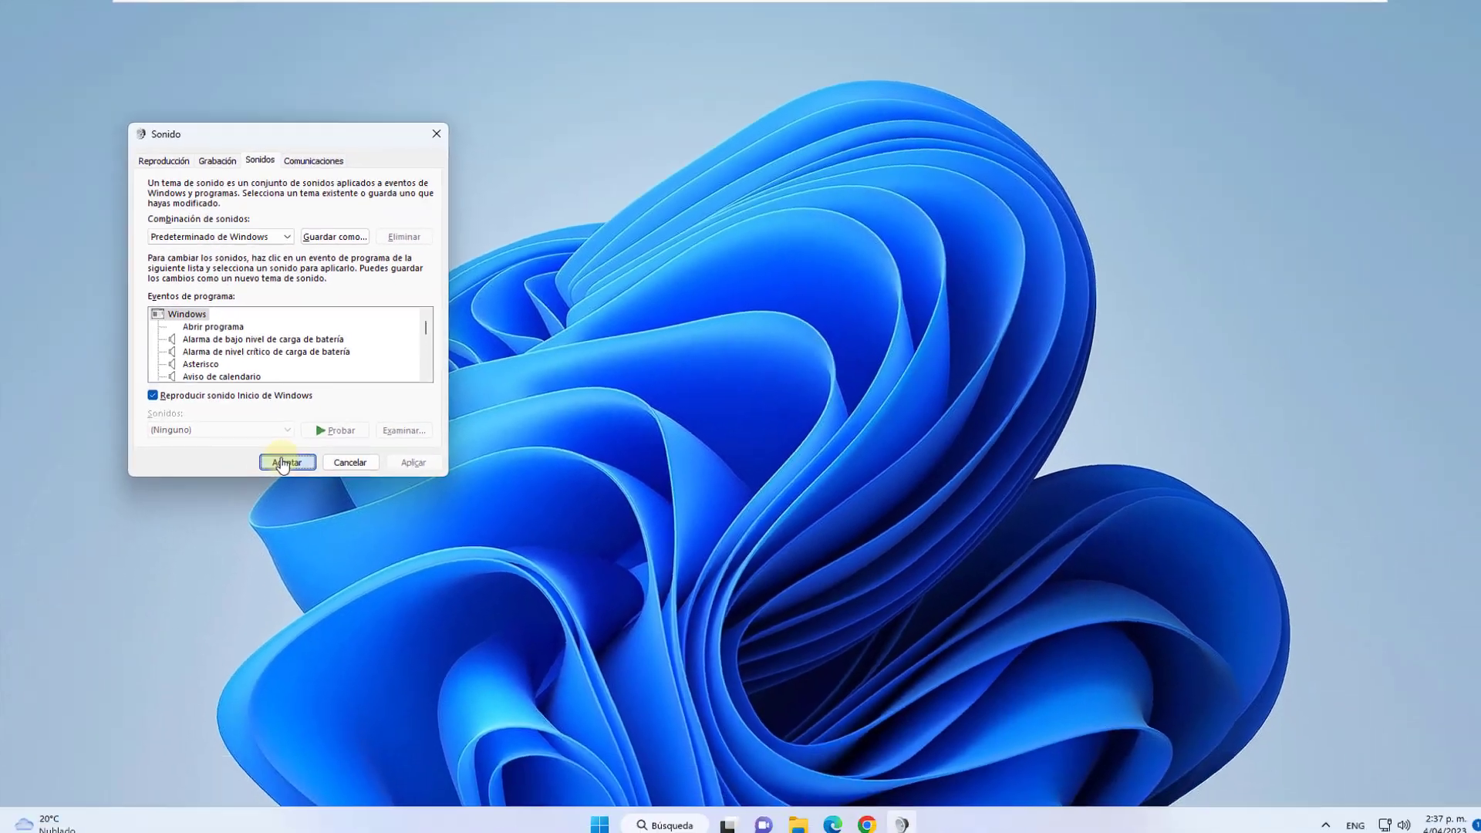
click(284, 462)
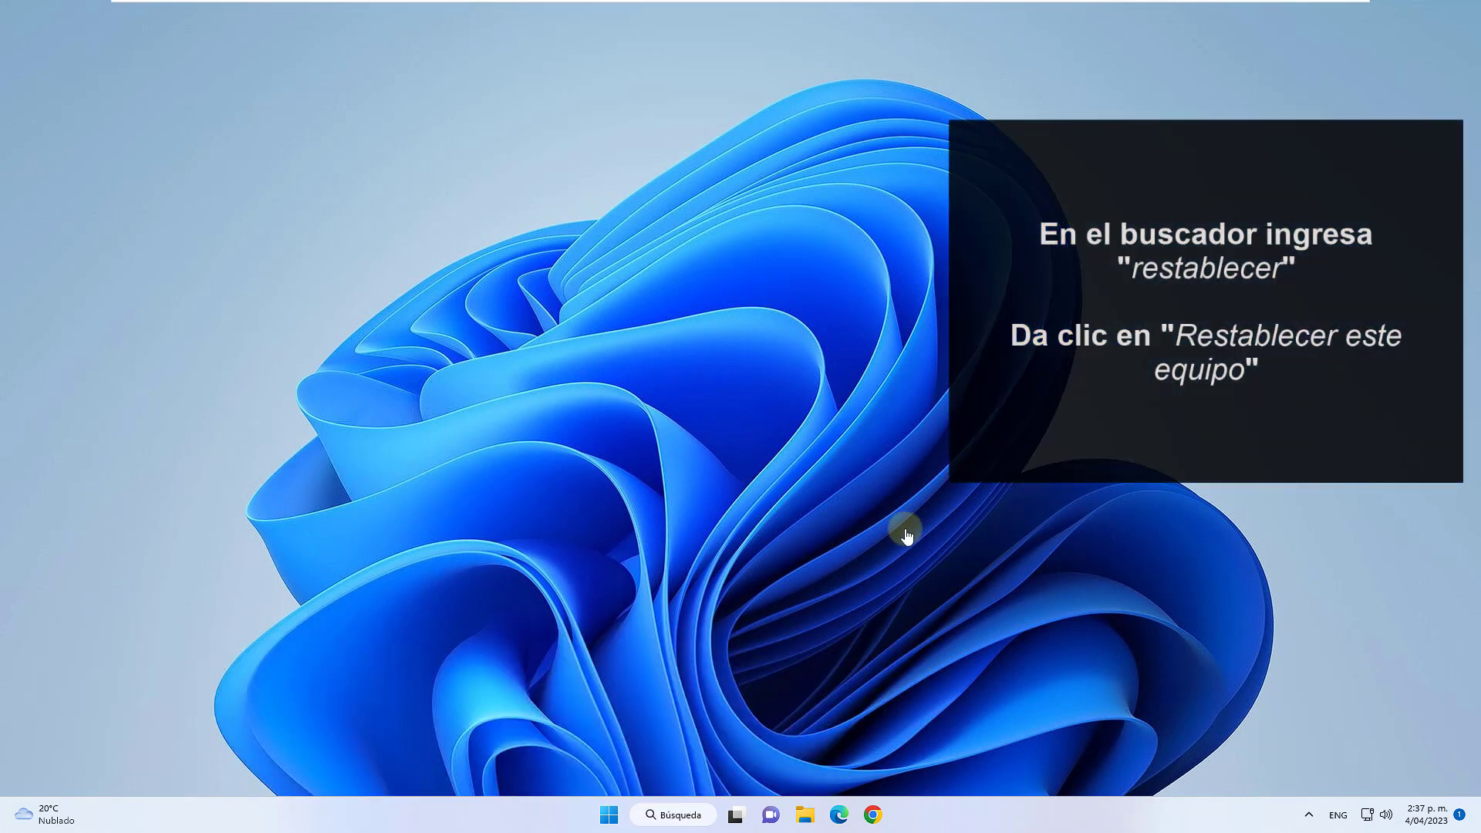
Search 'restablecer' to bring up the Reset this PC recovery settings.
key(super)
text(res)
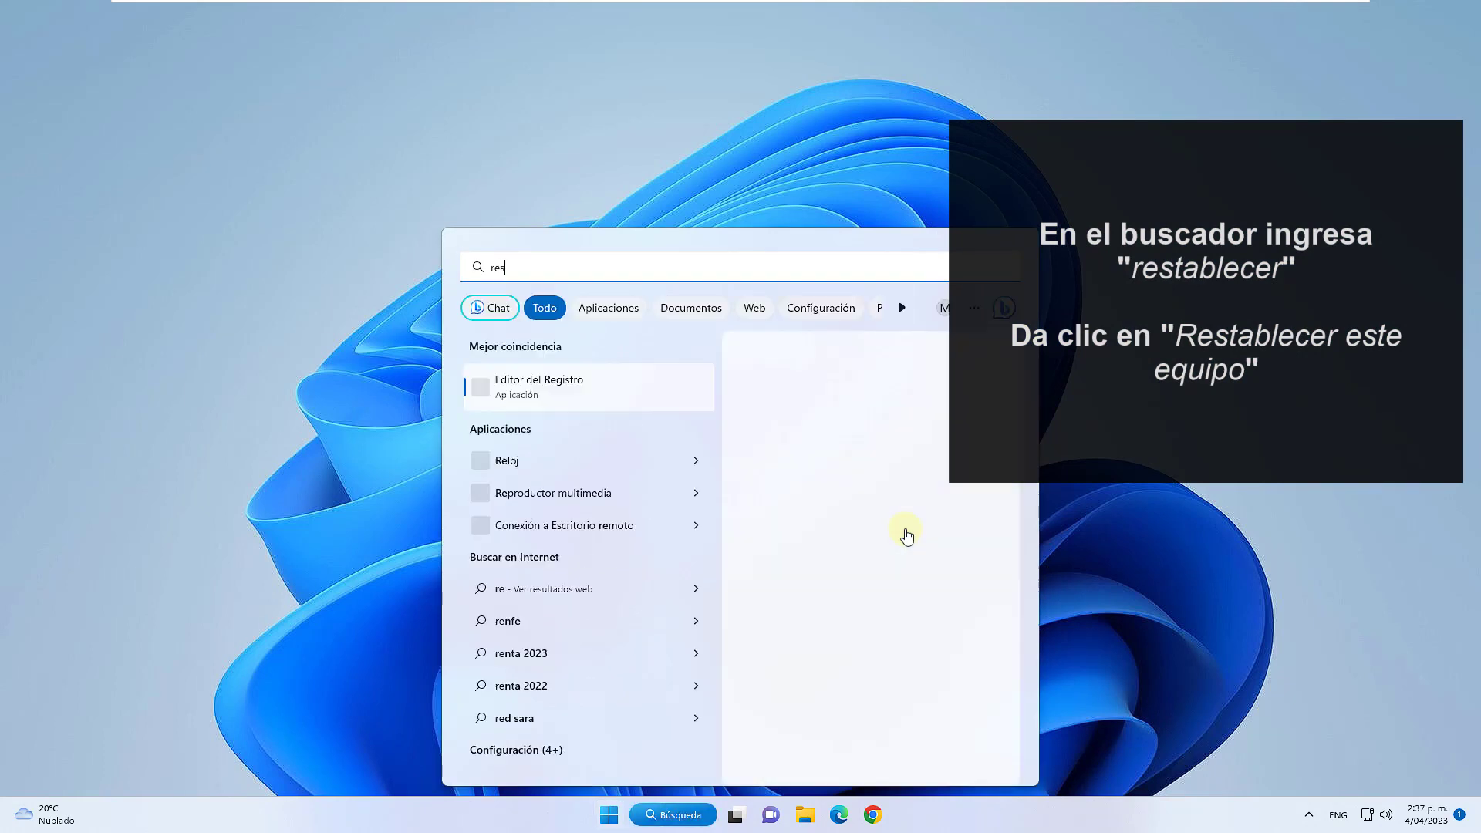
text(t)
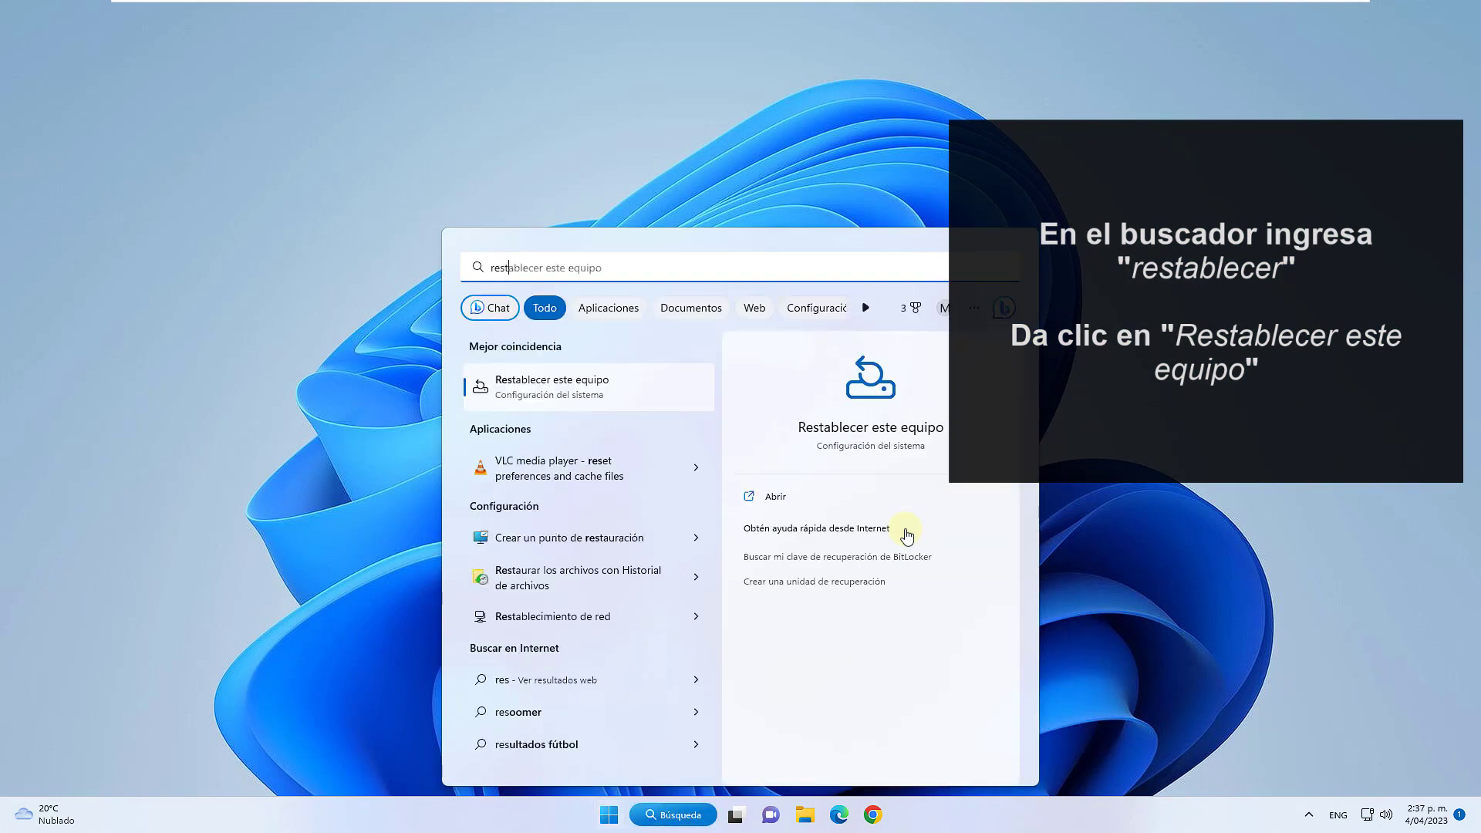
text(ablecer)
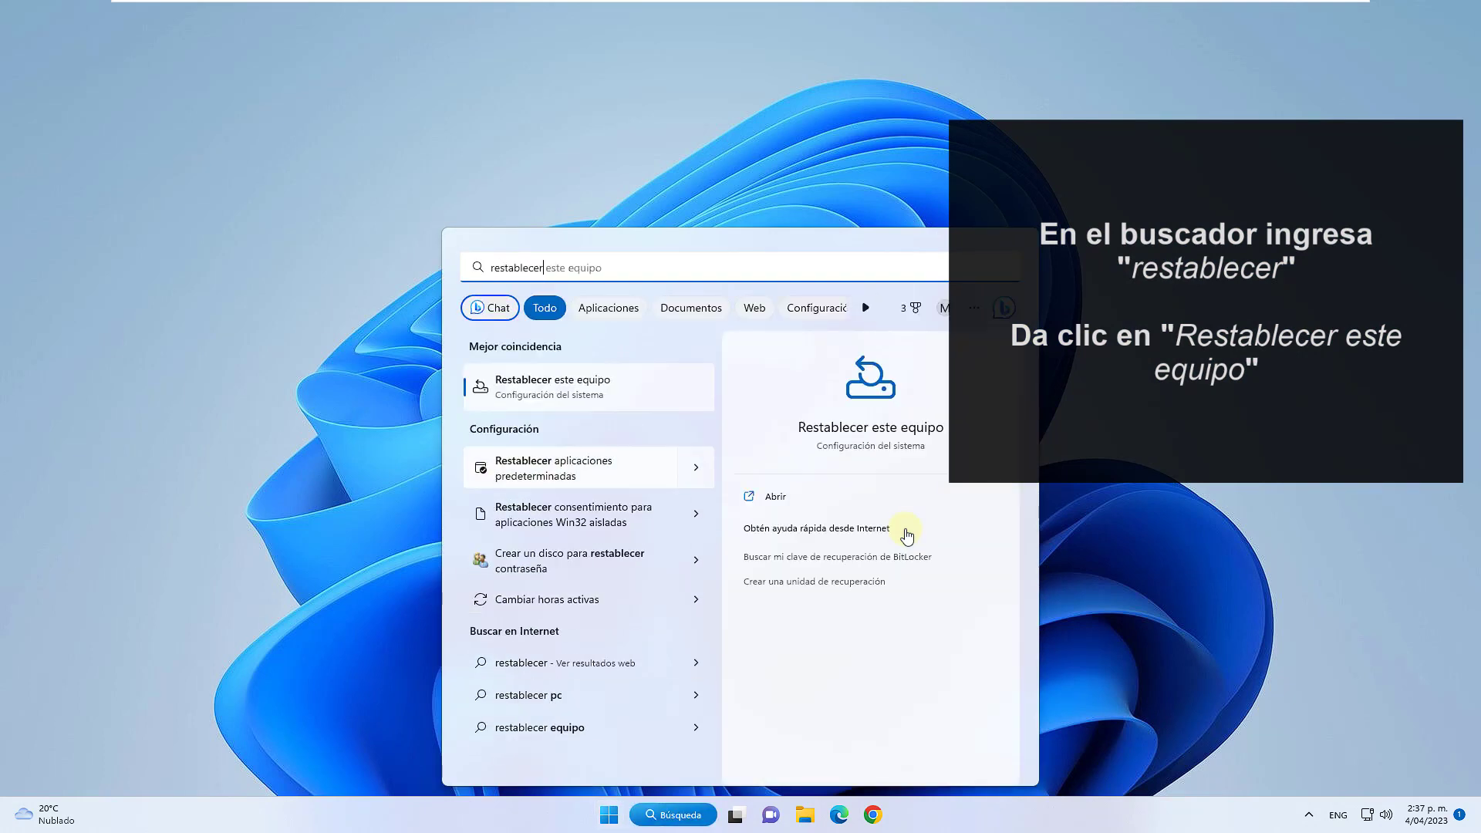
key(Return)
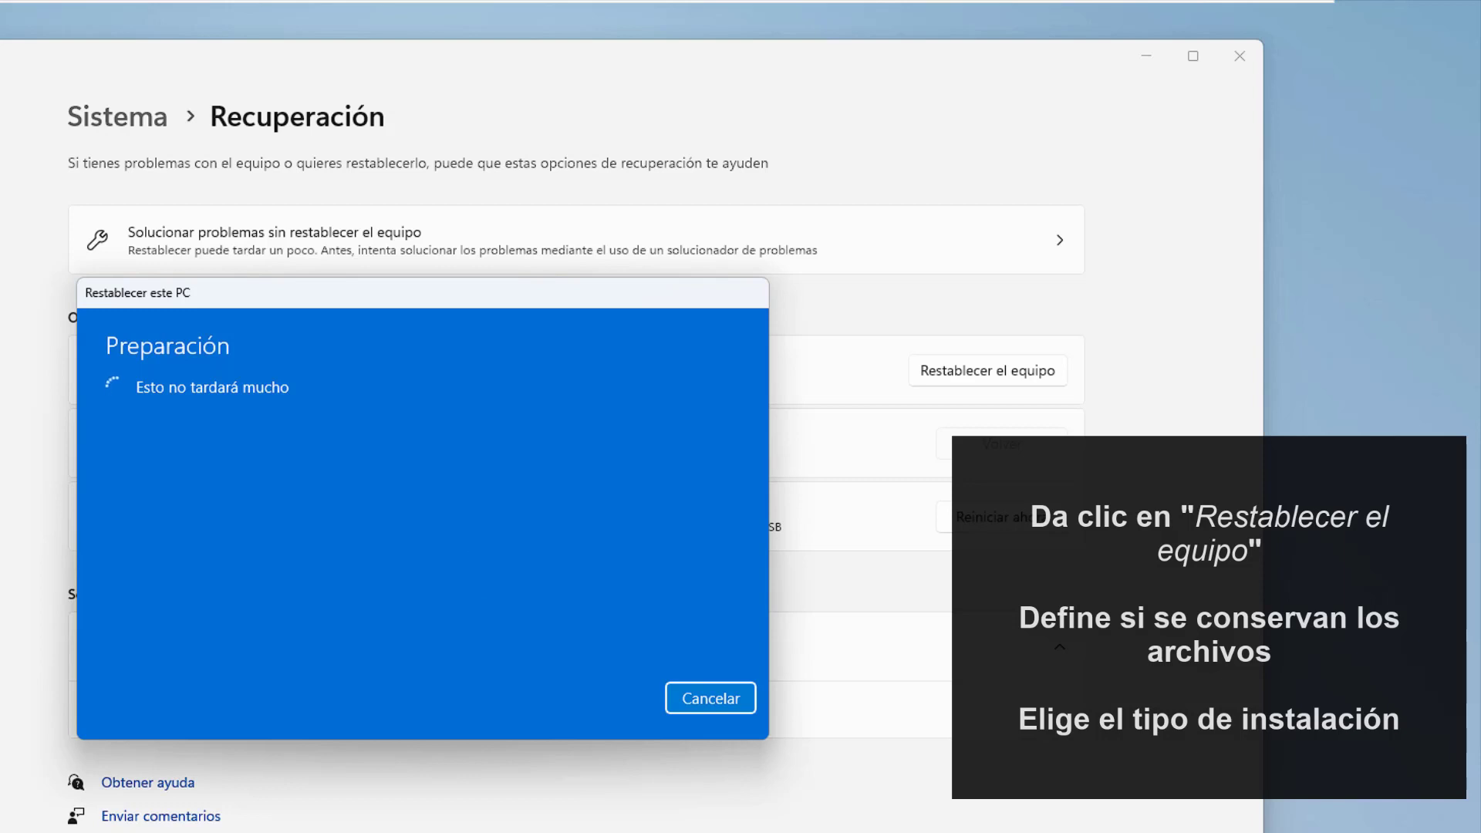
Reset the PC keeping personal files with a Local reinstall, continuing to the ready-to-reset summary.
click(377, 493)
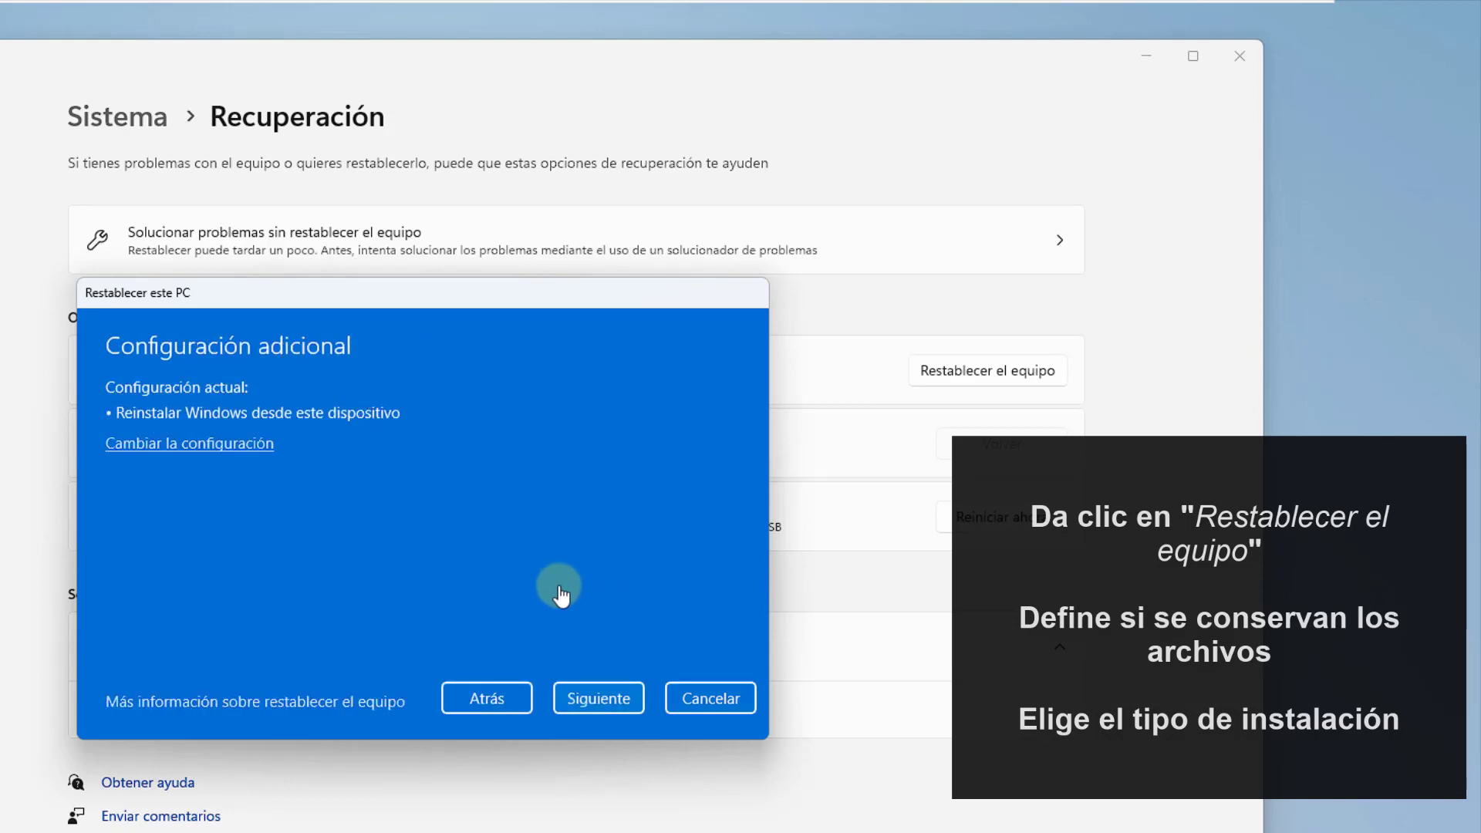
key(Return)
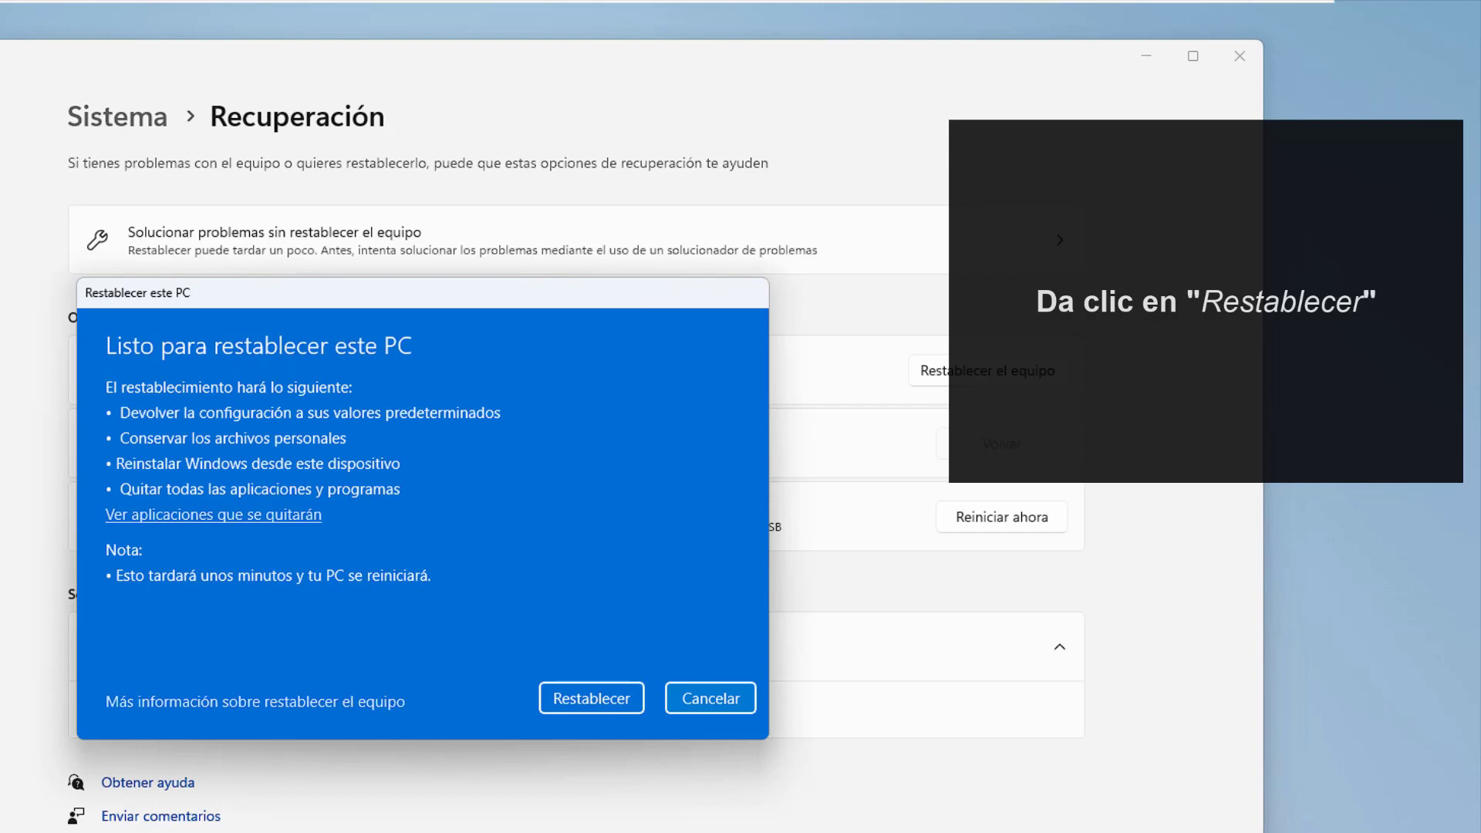
key(Return)
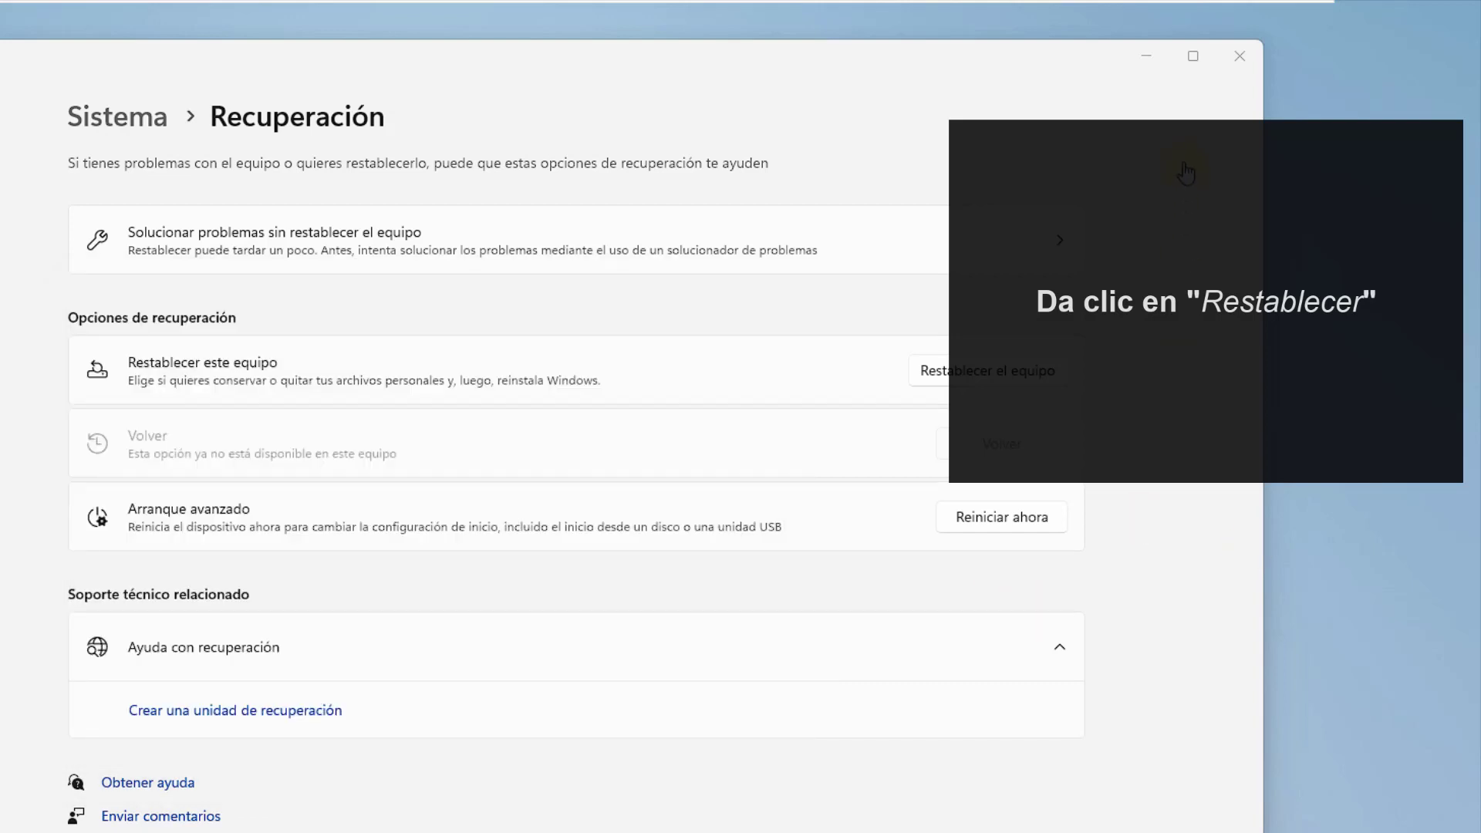